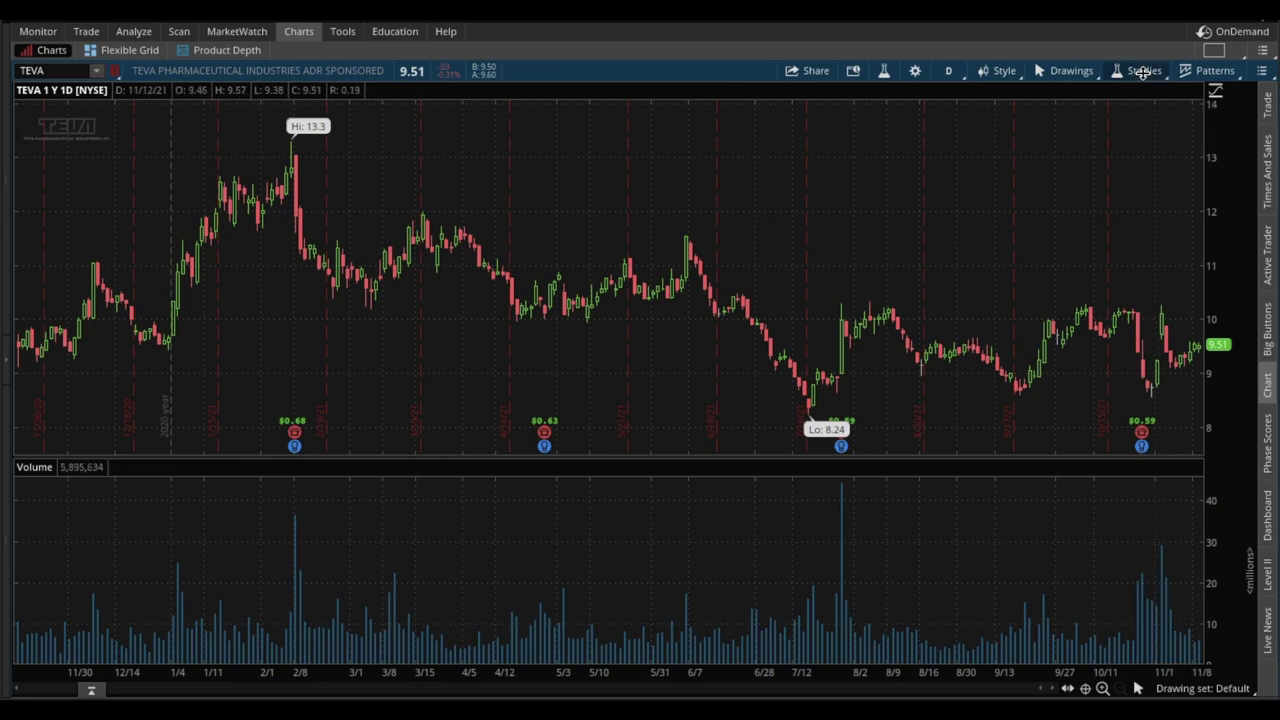
# Add the MACD study with its default 12, 26, 9 exponential inputs to the TEVA chart, placed in the Volume section
pyautogui.click(1142, 73)
pyautogui.moveTo(1087, 124)
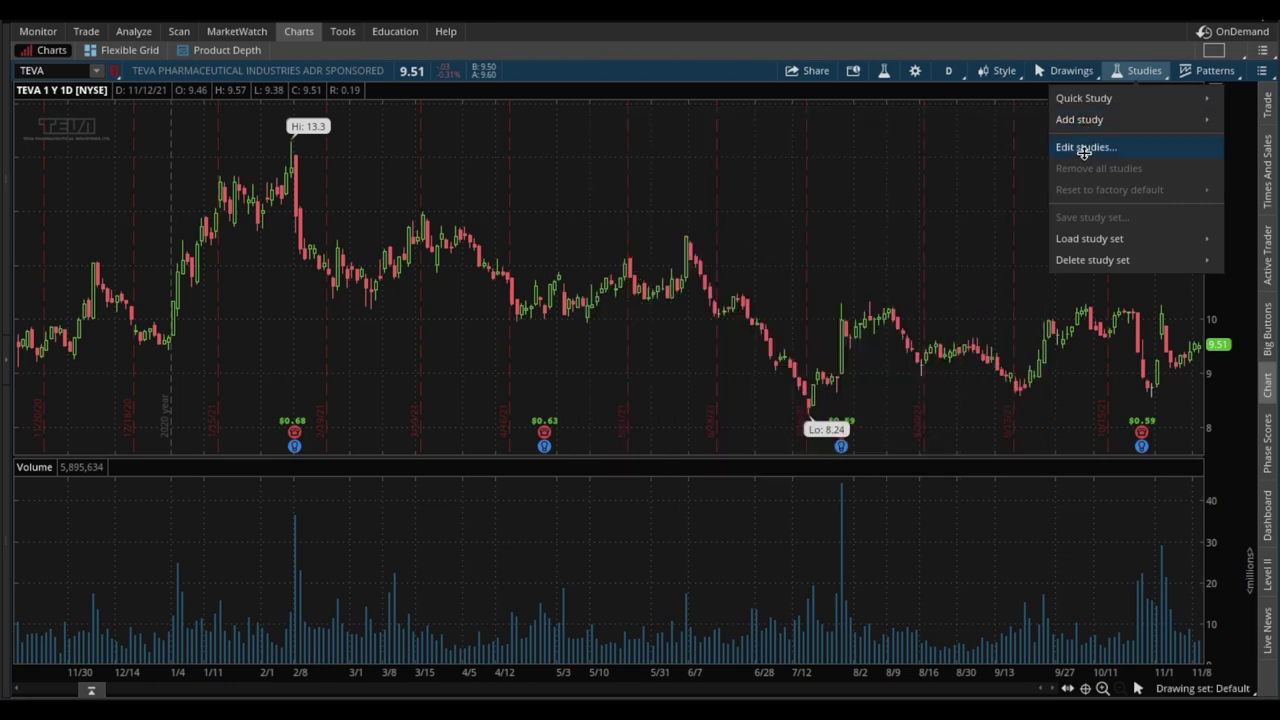
pyautogui.click(1086, 150)
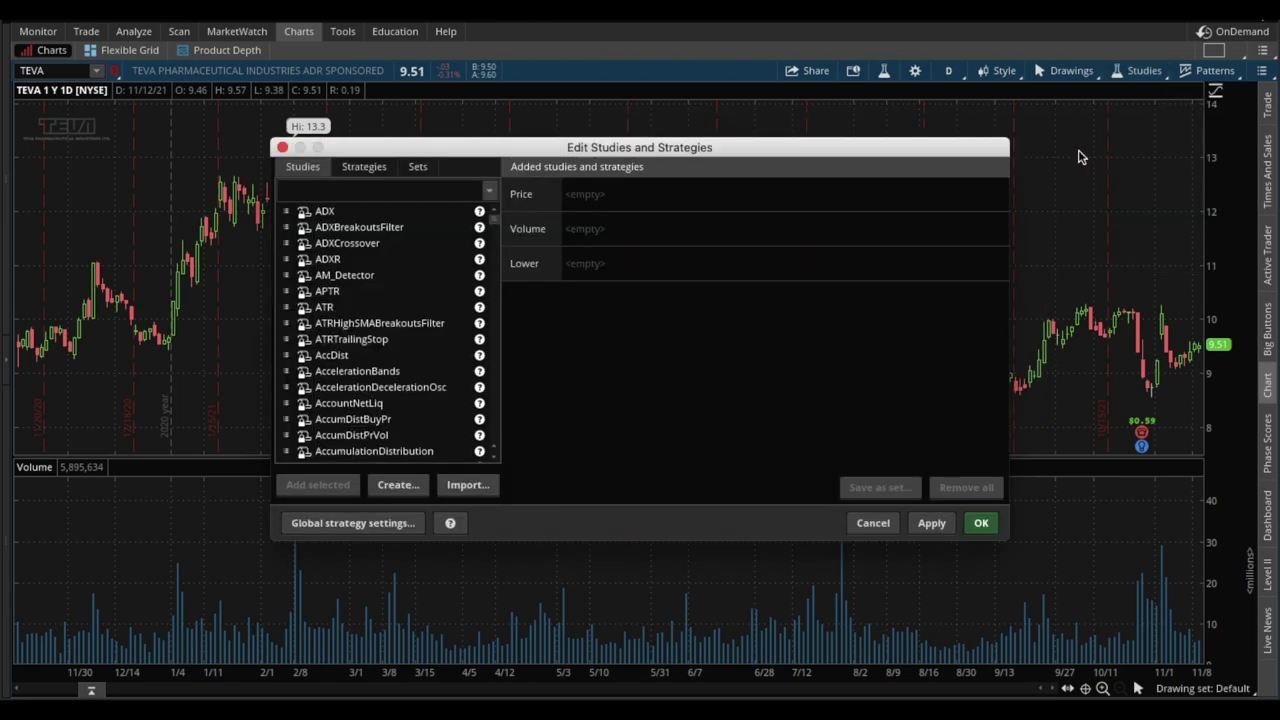
pyautogui.write('mac')
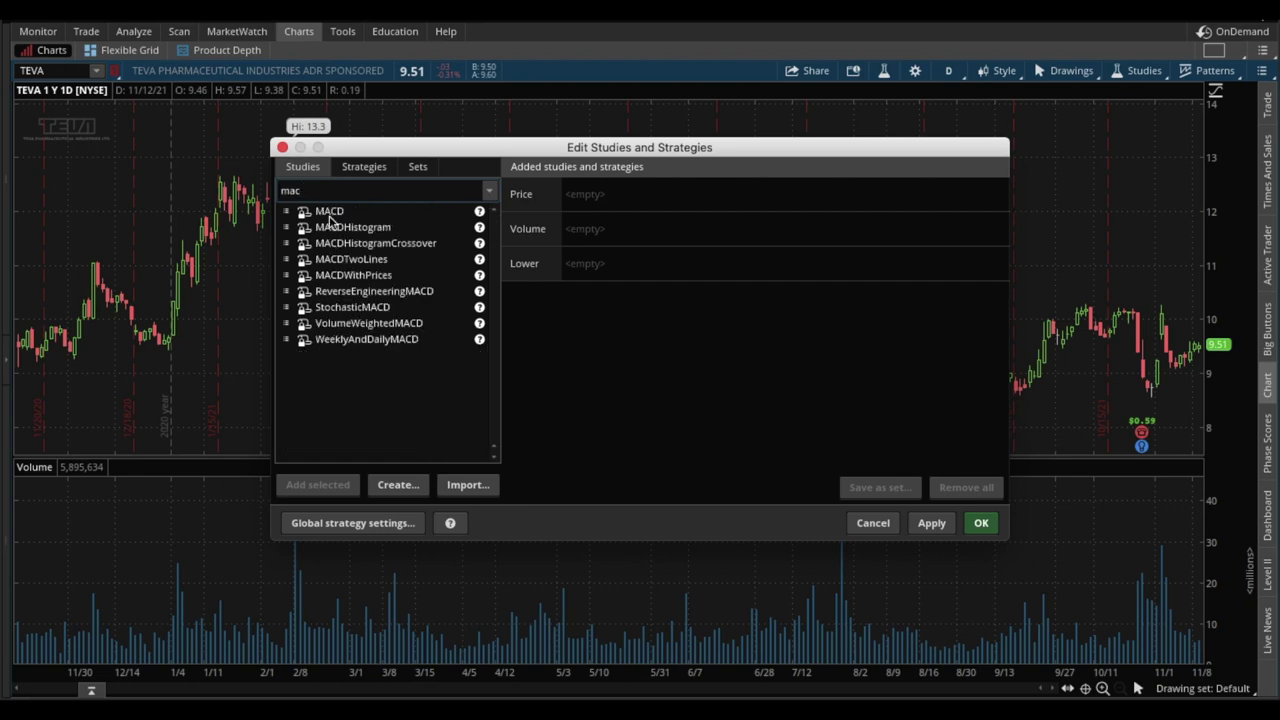
pyautogui.doubleClick(330, 214)
pyautogui.click(630, 276)
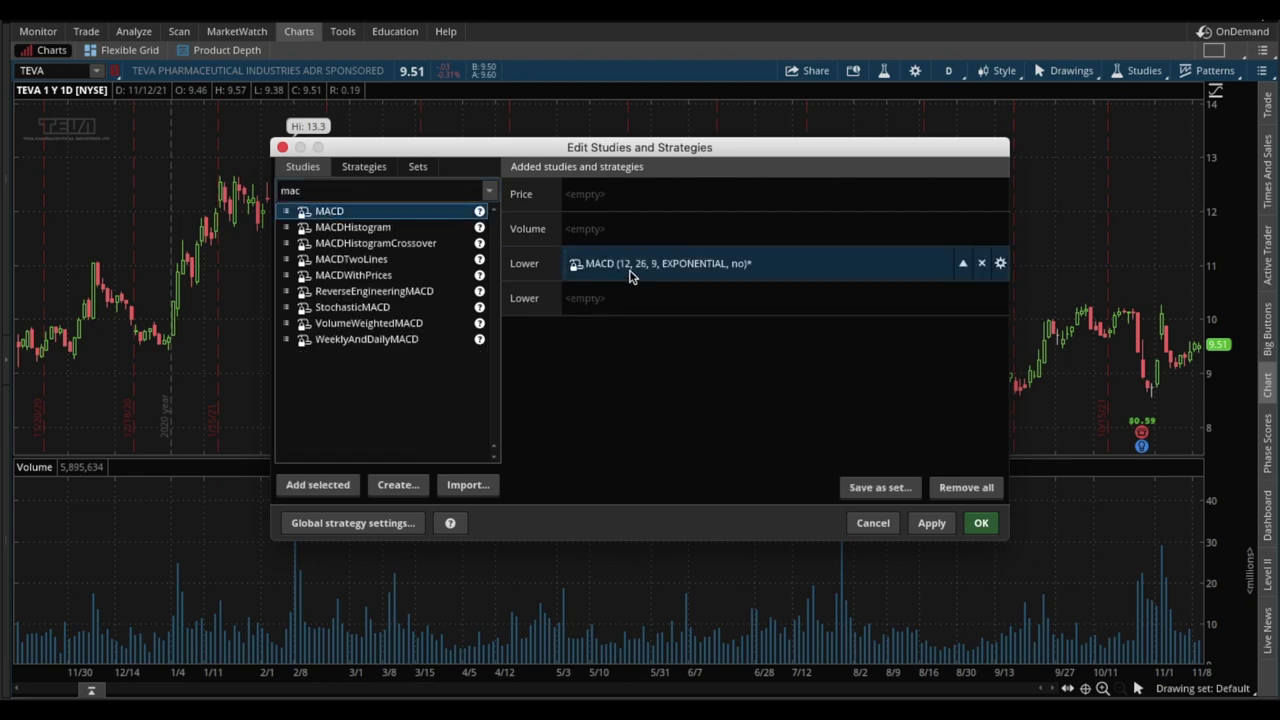
pyautogui.moveTo(627, 265); pyautogui.dragTo(620, 232)
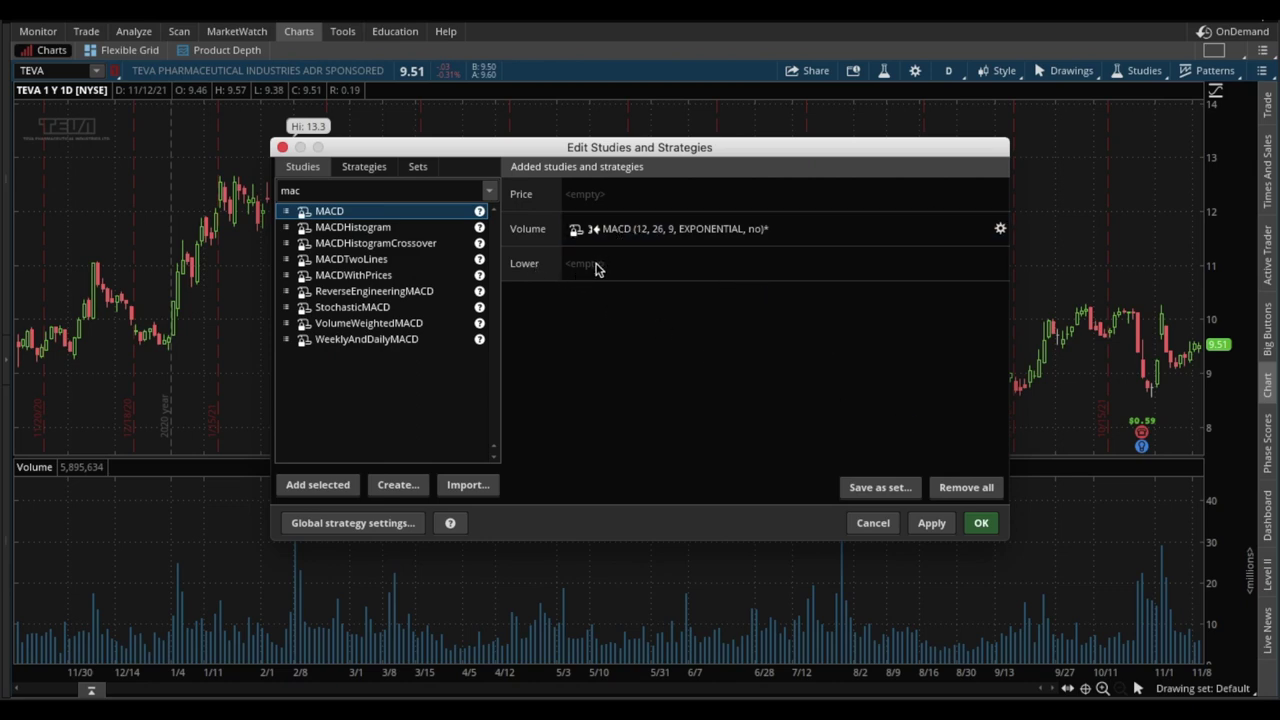
pyautogui.click(981, 524)
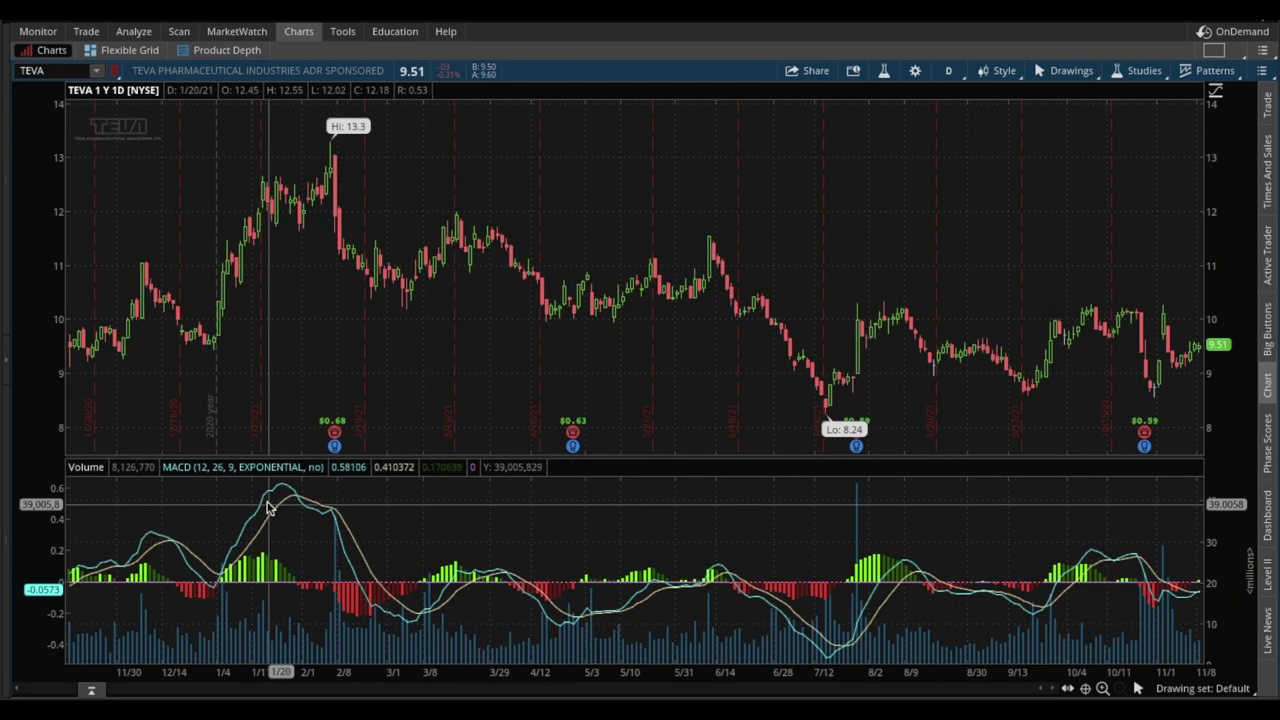
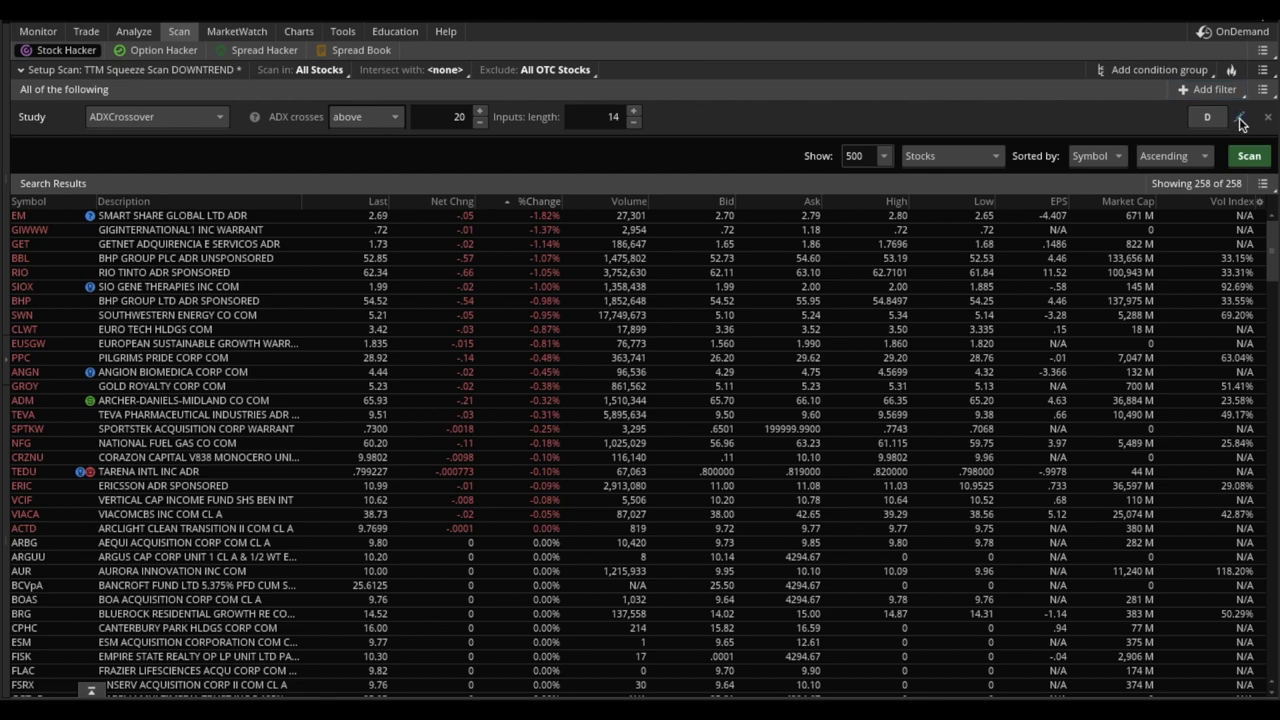
# Edit the scan's ADXCrossover study filter and replace the condition's study with MACDHistogram
pyautogui.click(1240, 118)
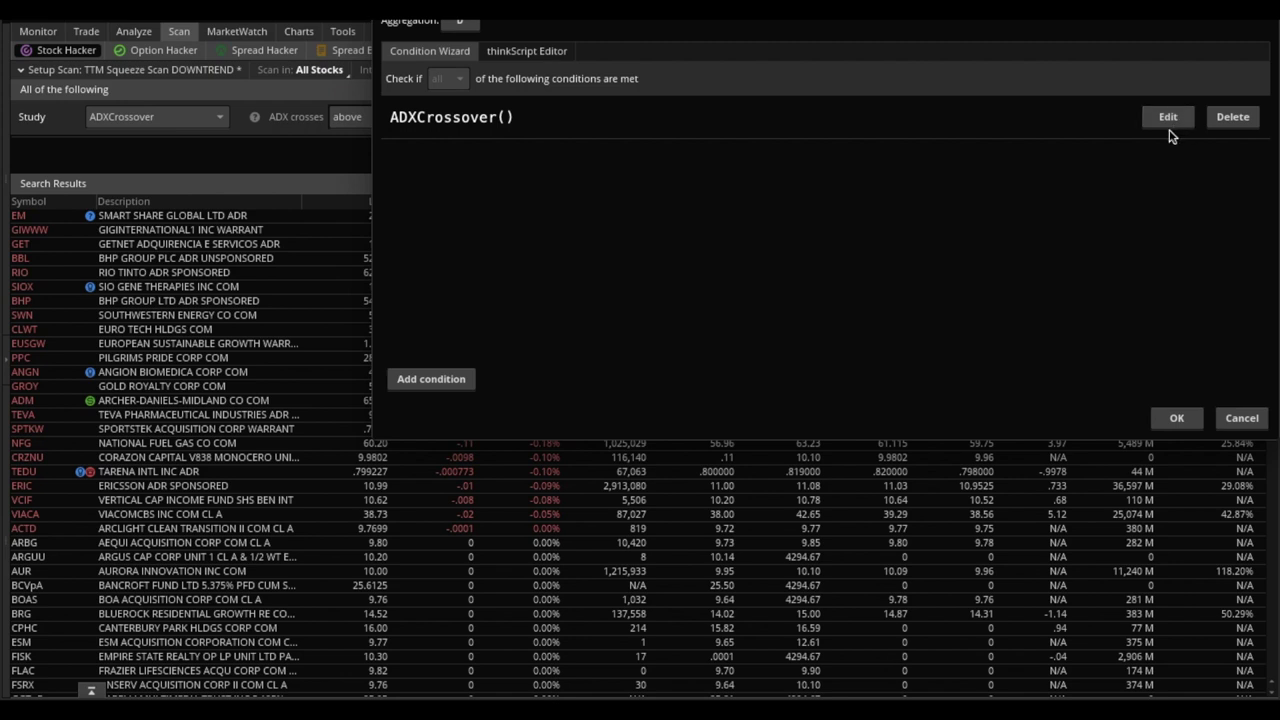
pyautogui.moveTo(1091, 26); pyautogui.dragTo(1038, 29)
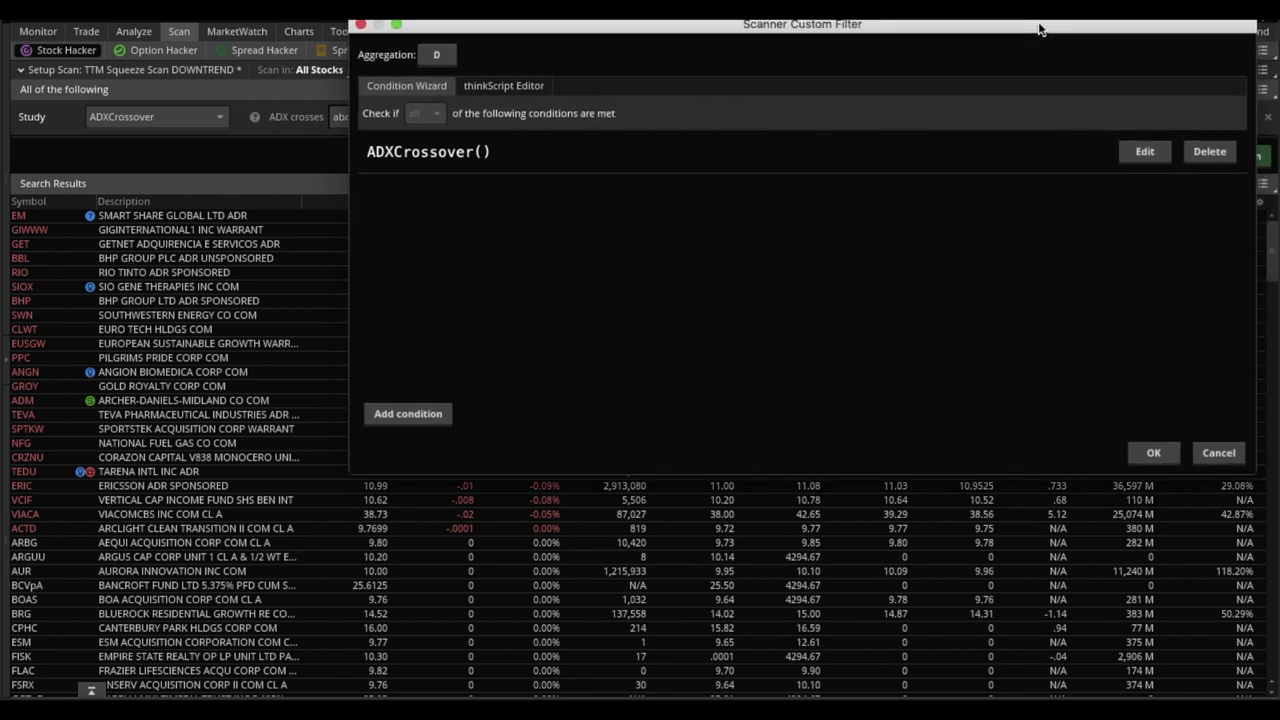
pyautogui.click(1130, 158)
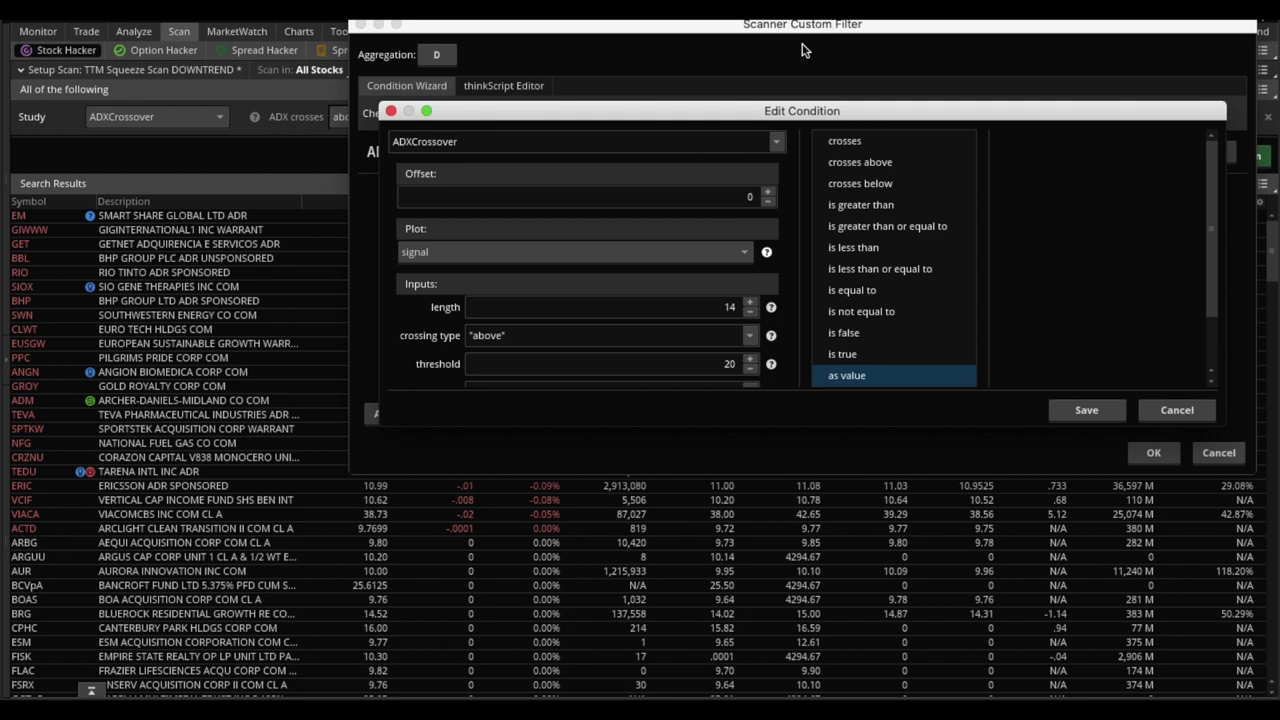
pyautogui.click(777, 145)
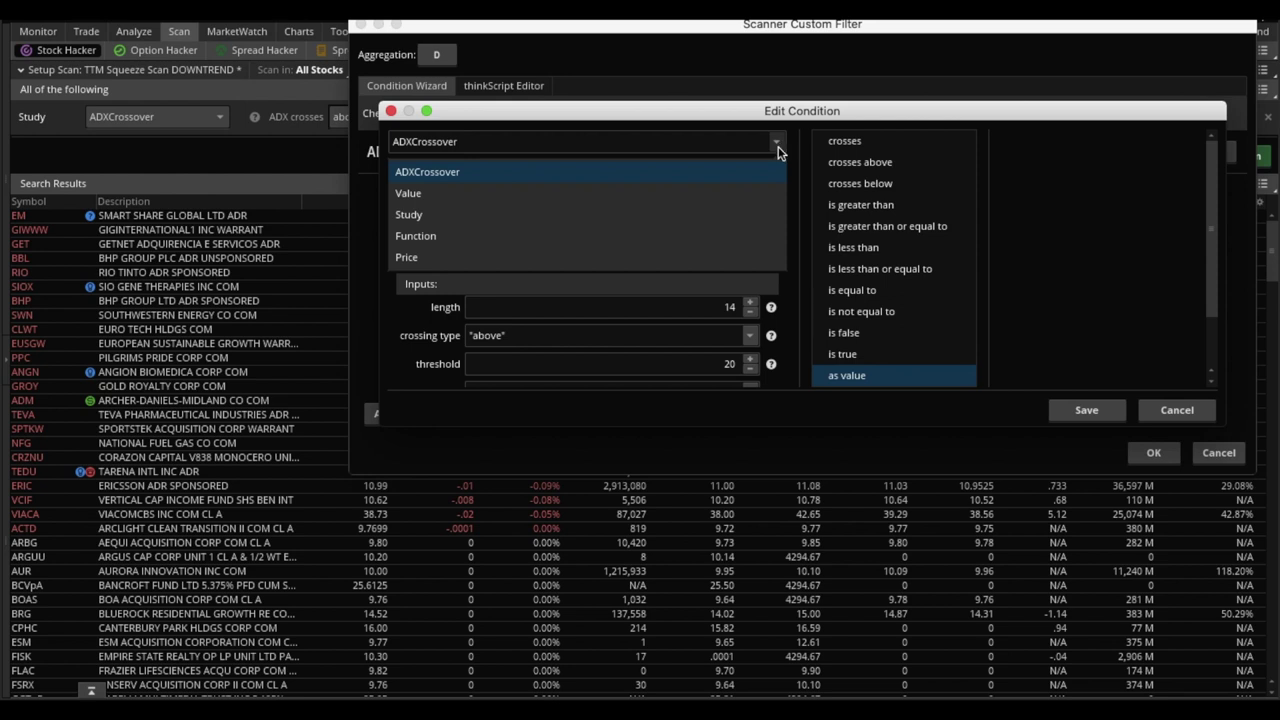
pyautogui.click(743, 217)
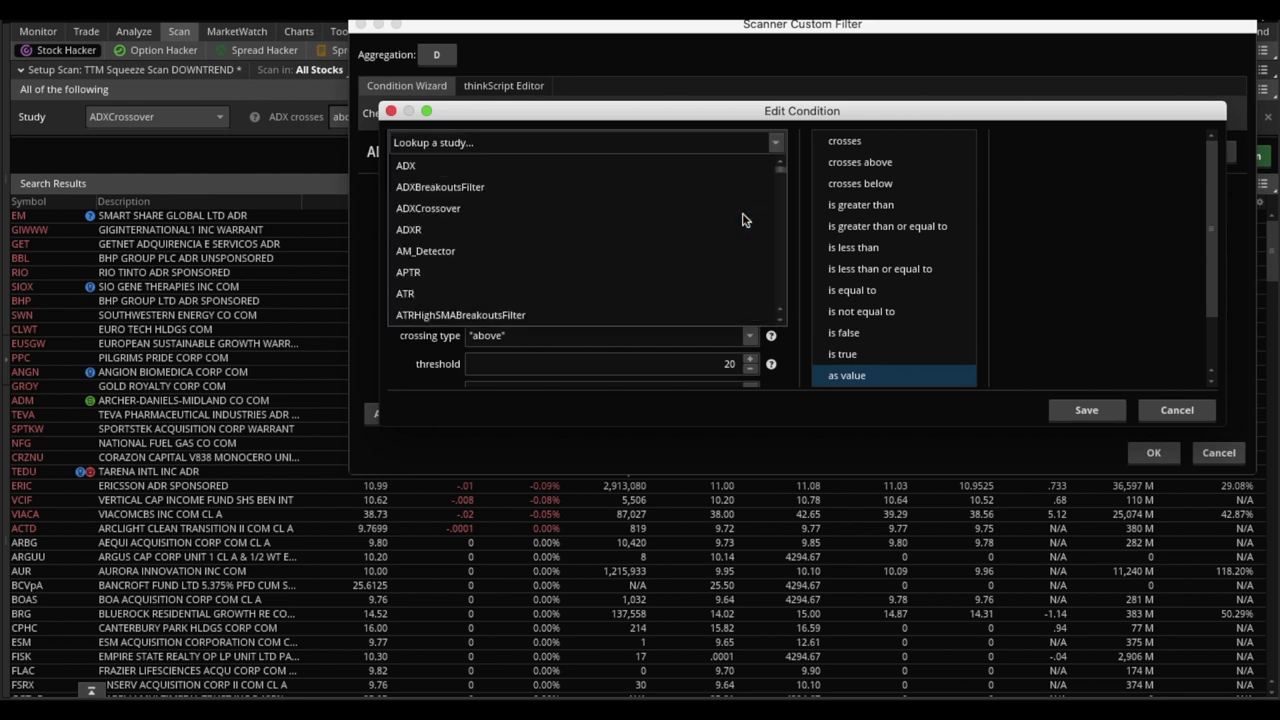
pyautogui.scroll(-20, 715, 267)
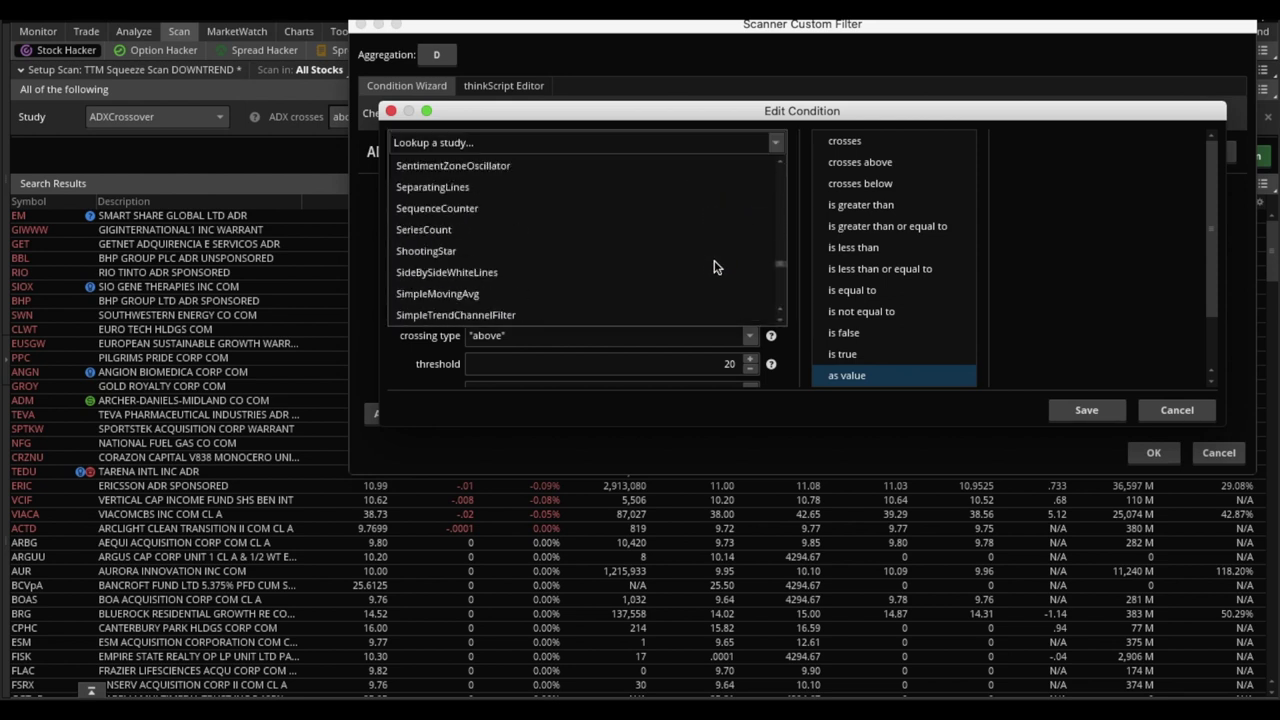
pyautogui.scroll(5, 715, 267)
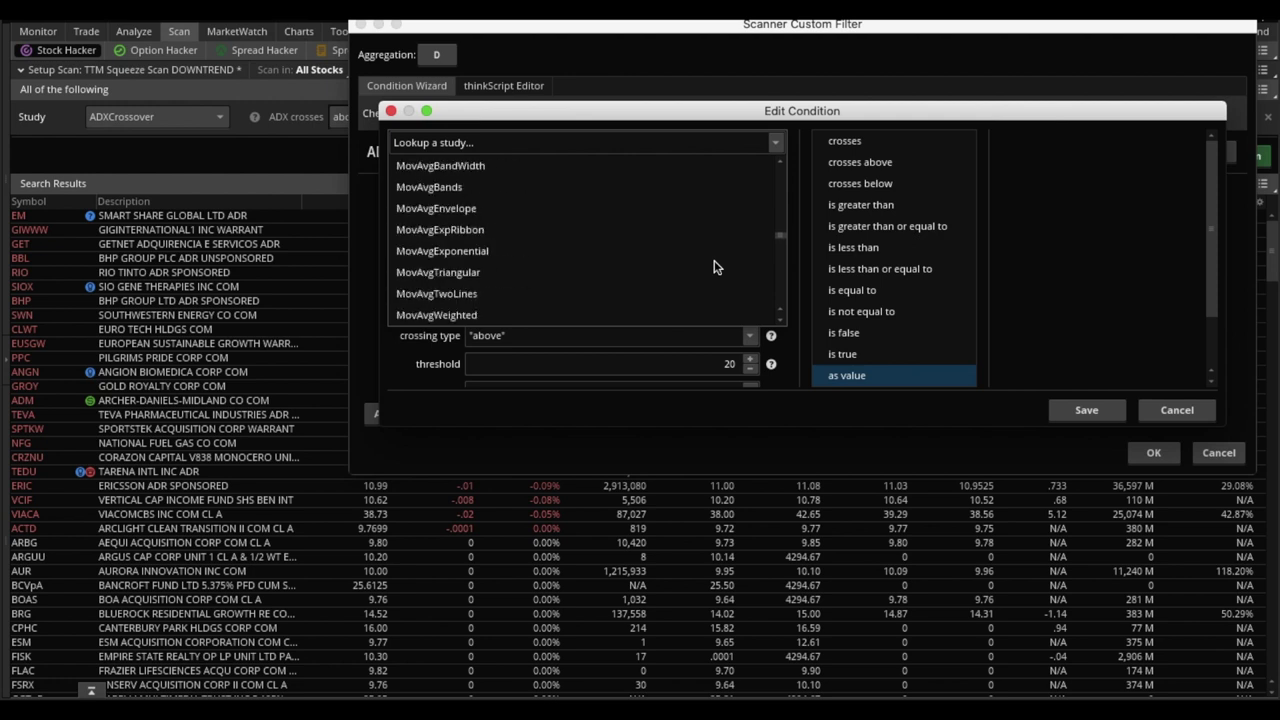
pyautogui.scroll(2, 715, 267)
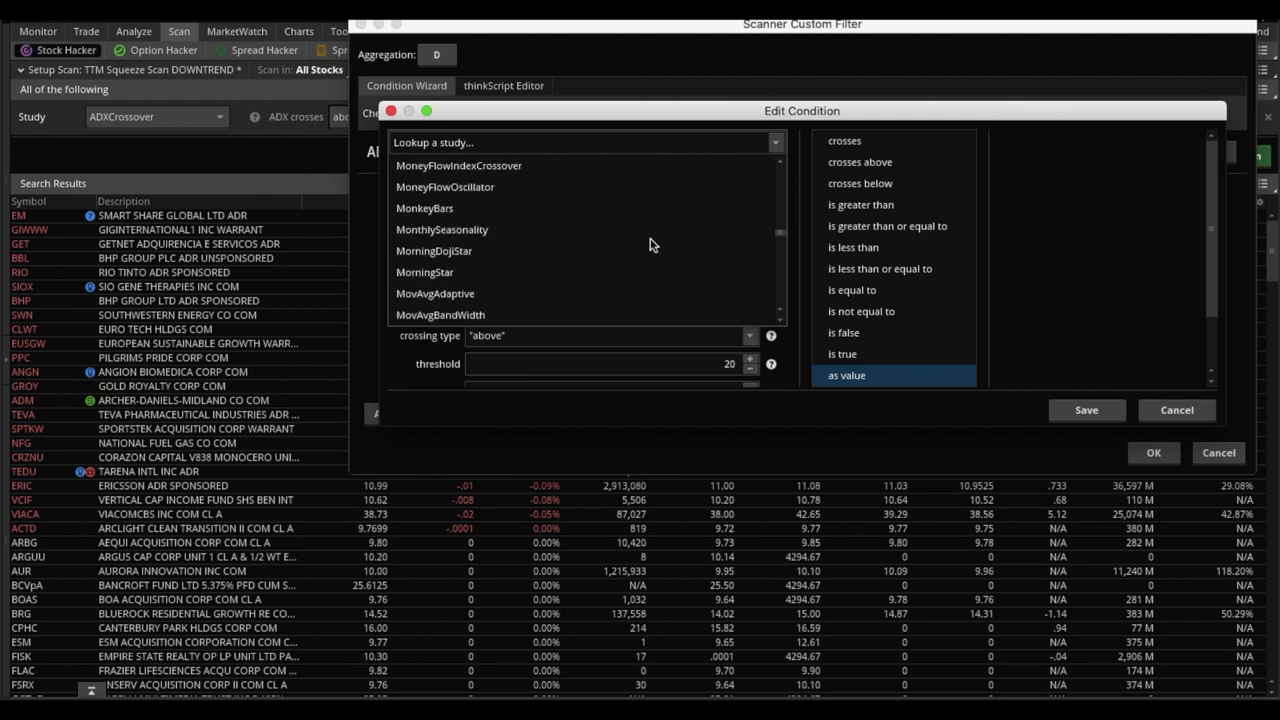
pyautogui.press('m')
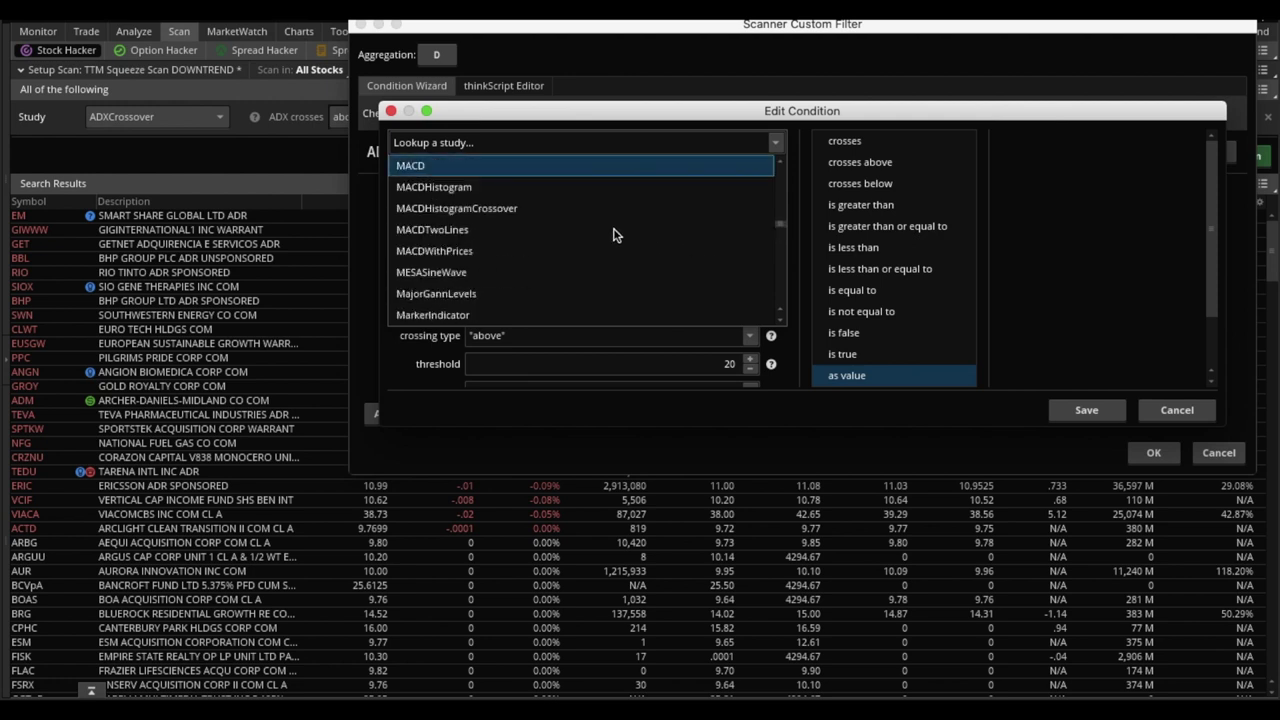
pyautogui.click(458, 187)
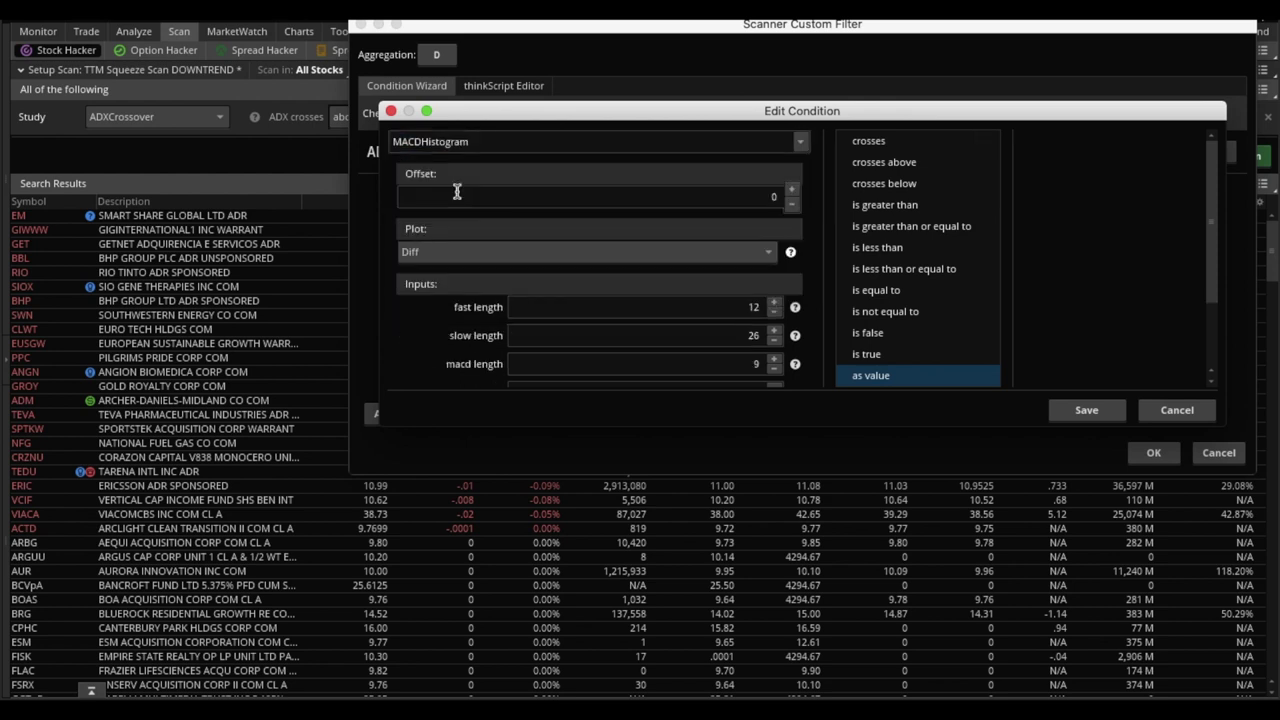
# Set the MACDHistogram condition's offset to 1 and its comparison to "is less than"
pyautogui.doubleClick(763, 195)
pyautogui.press('BackSpace')
pyautogui.write('0')
pyautogui.click(762, 198)
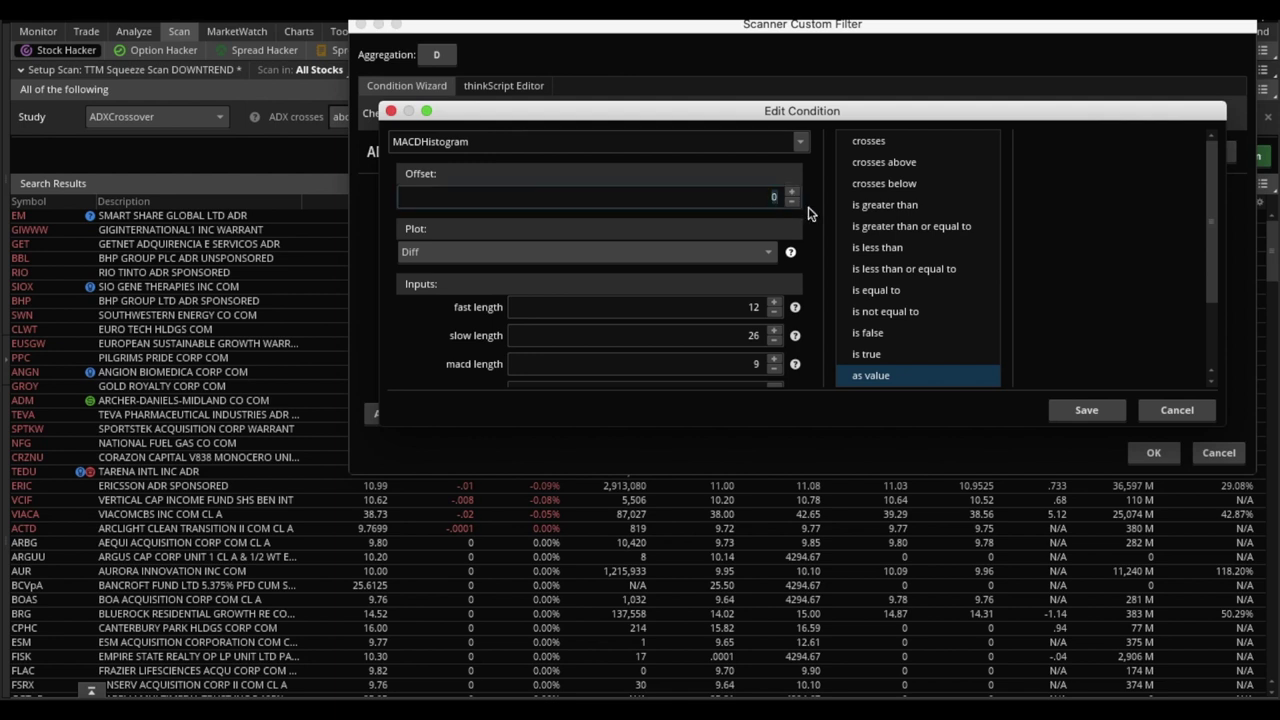
pyautogui.click(791, 196)
pyautogui.click(884, 250)
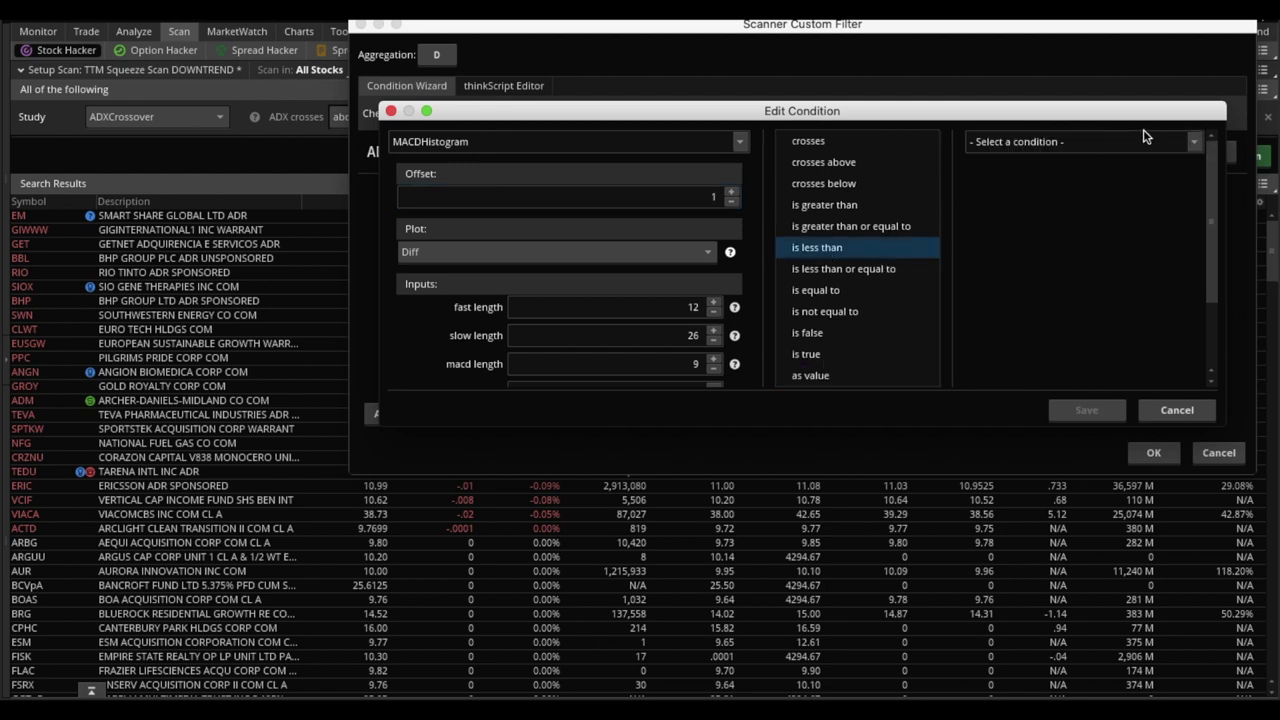
# Compare the previous bar's histogram against a fixed value of 0 and save the condition
pyautogui.click(1194, 142)
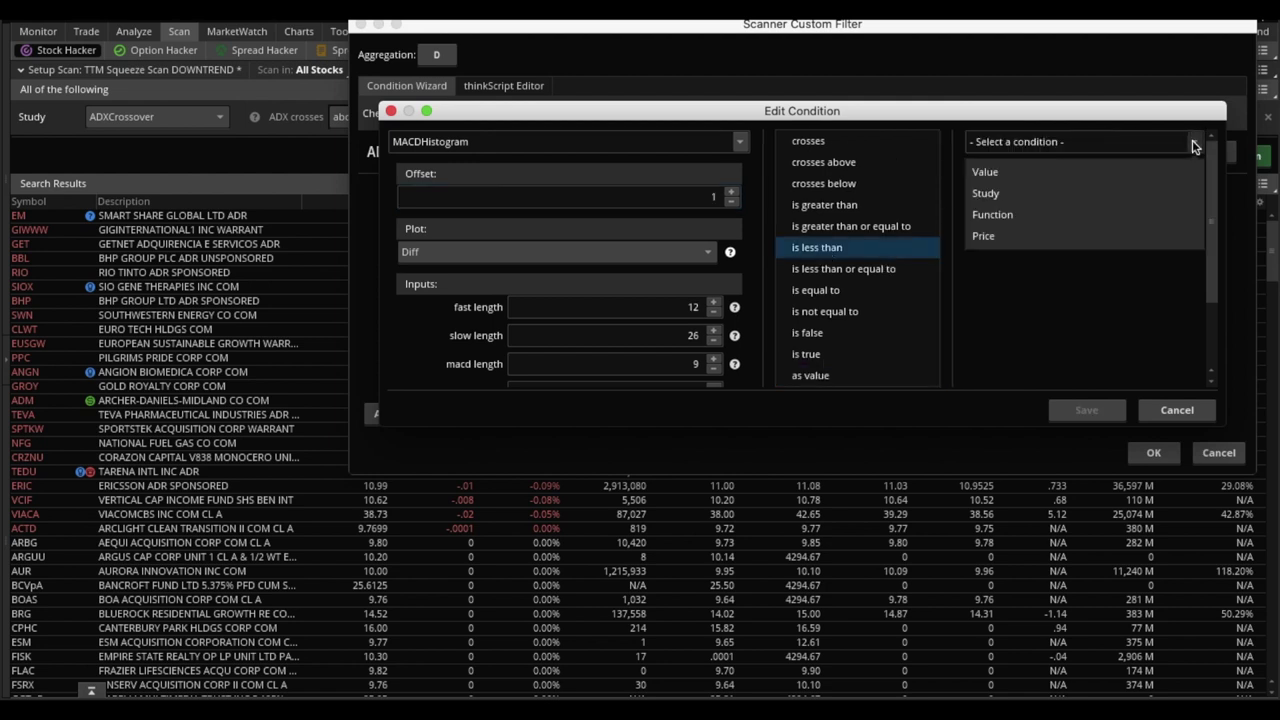
pyautogui.click(1180, 173)
pyautogui.moveTo(1143, 181); pyautogui.dragTo(1183, 186)
pyautogui.write('0')
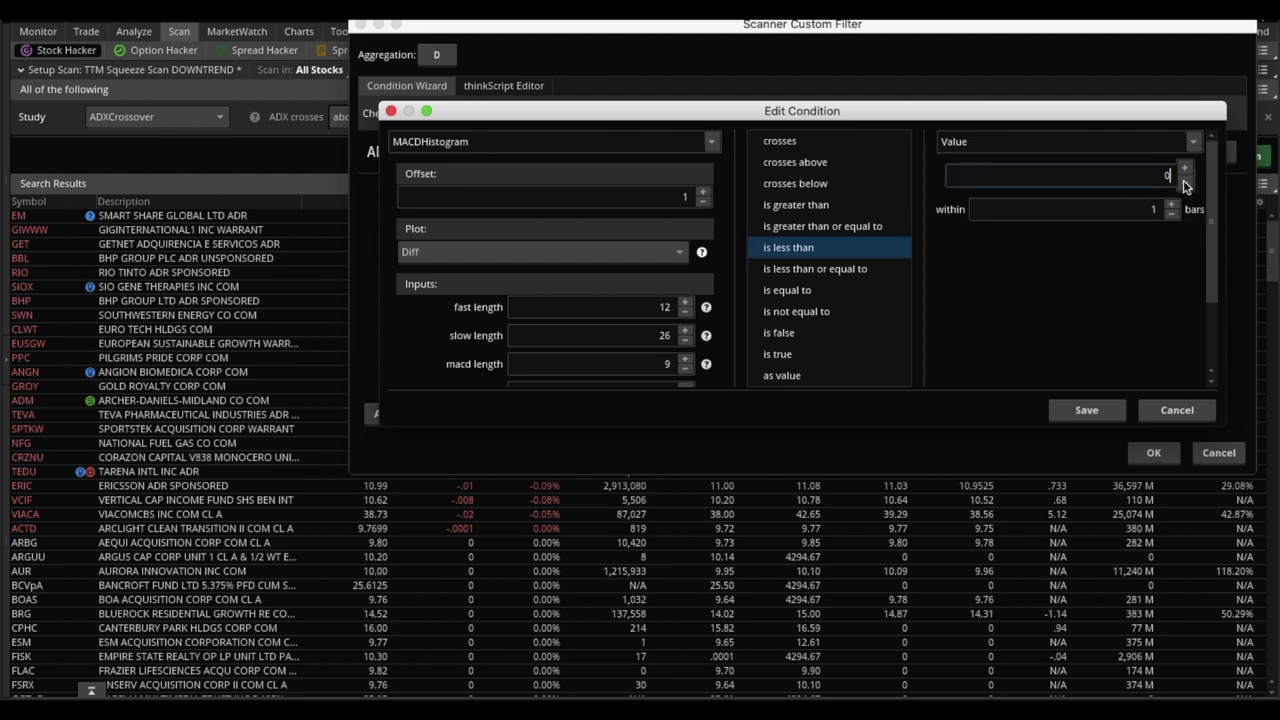
pyautogui.click(1094, 420)
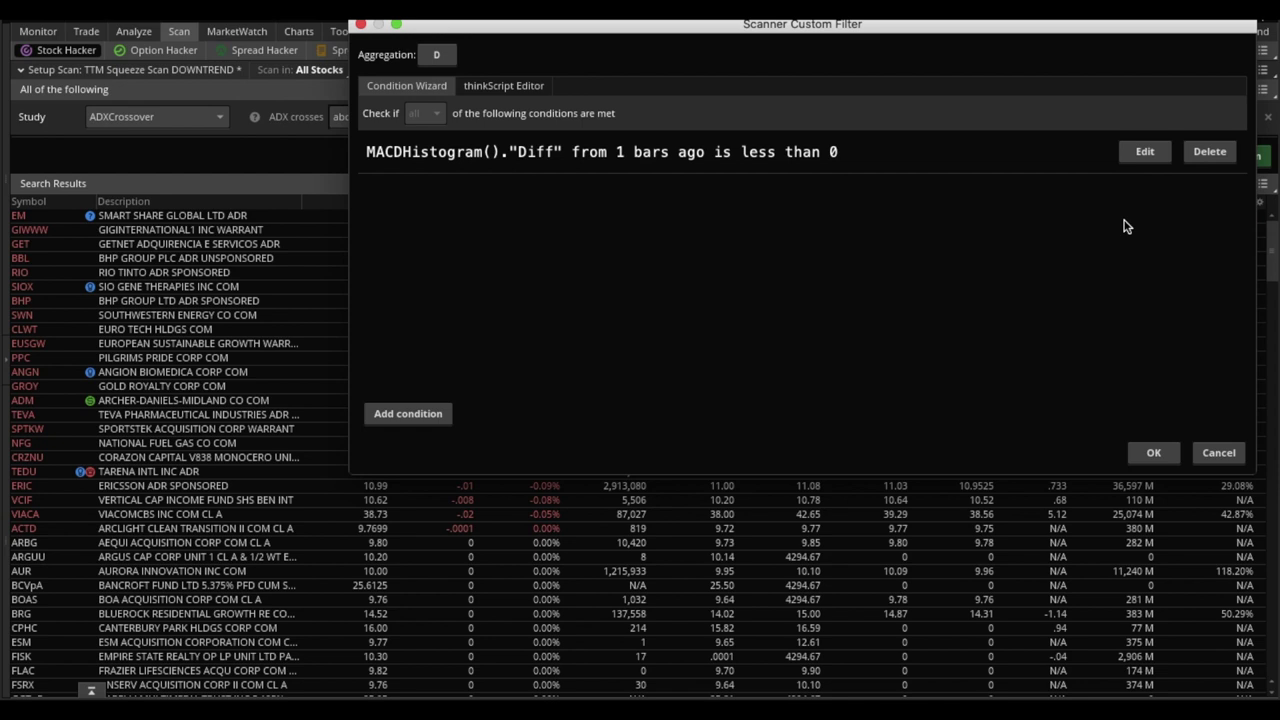
# Add a second condition to the custom filter based on the MACDHistogram study
pyautogui.click(412, 414)
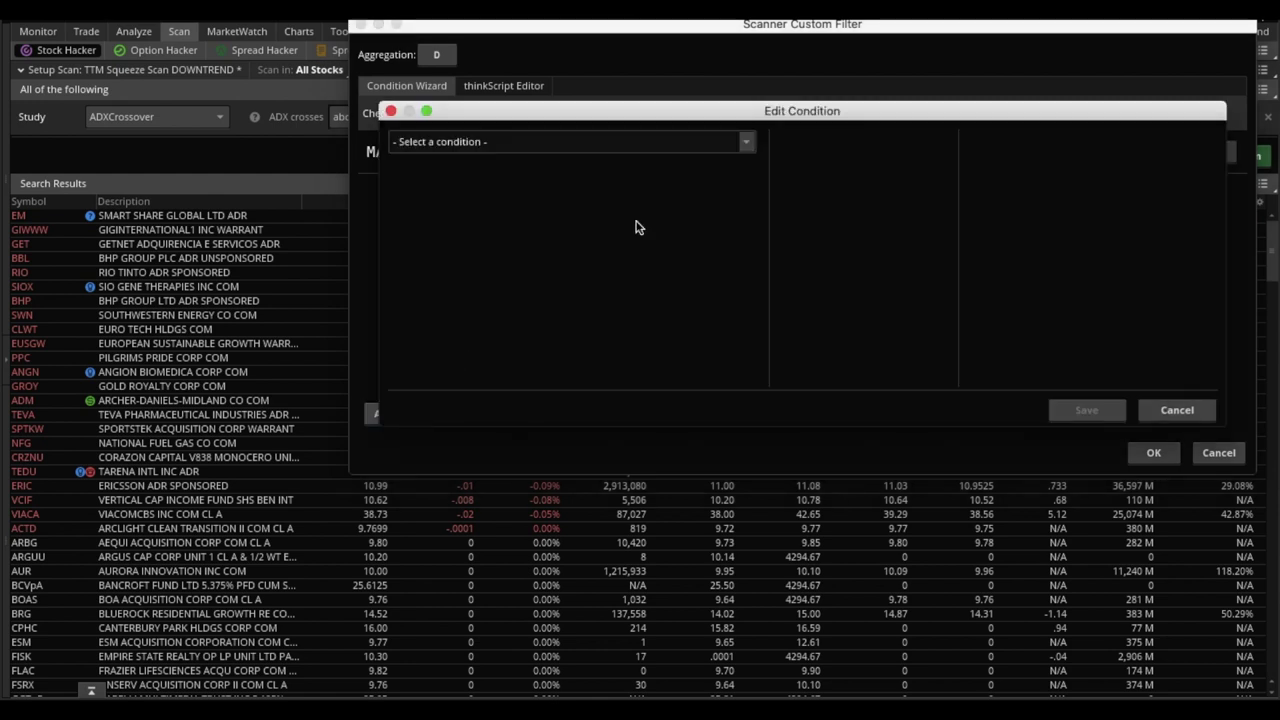
pyautogui.click(745, 145)
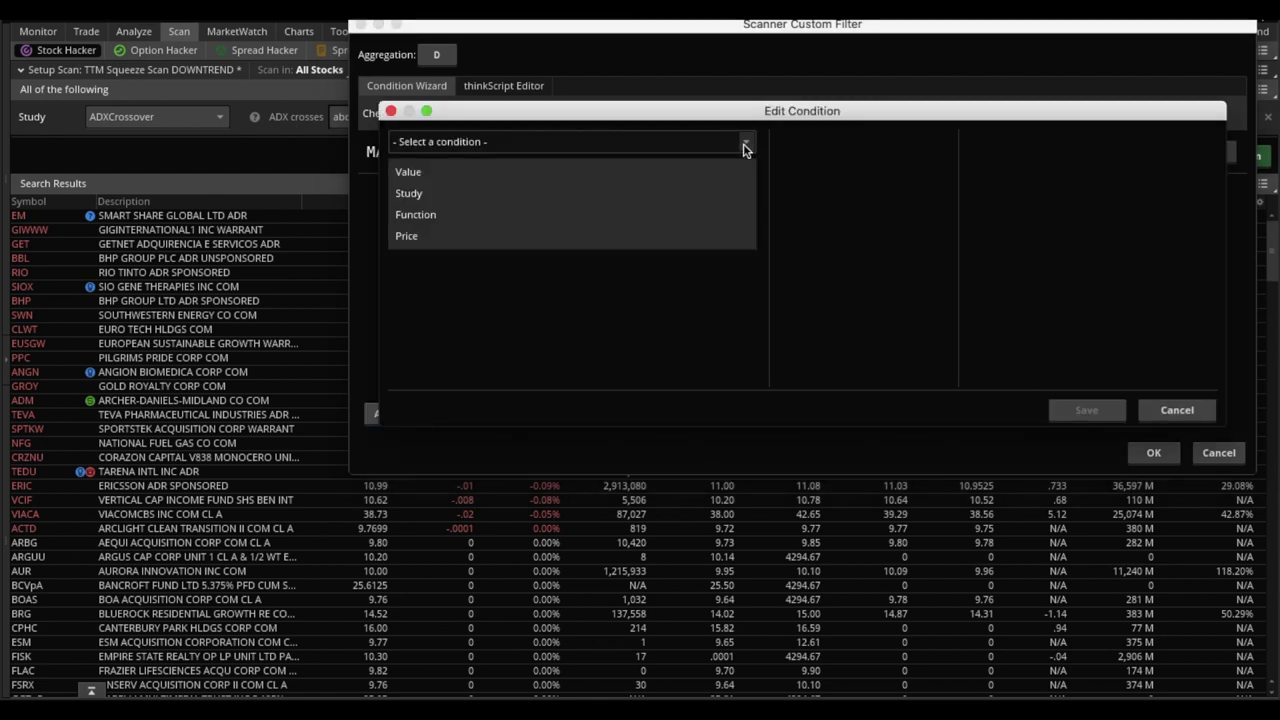
pyautogui.click(716, 196)
pyautogui.press('m')
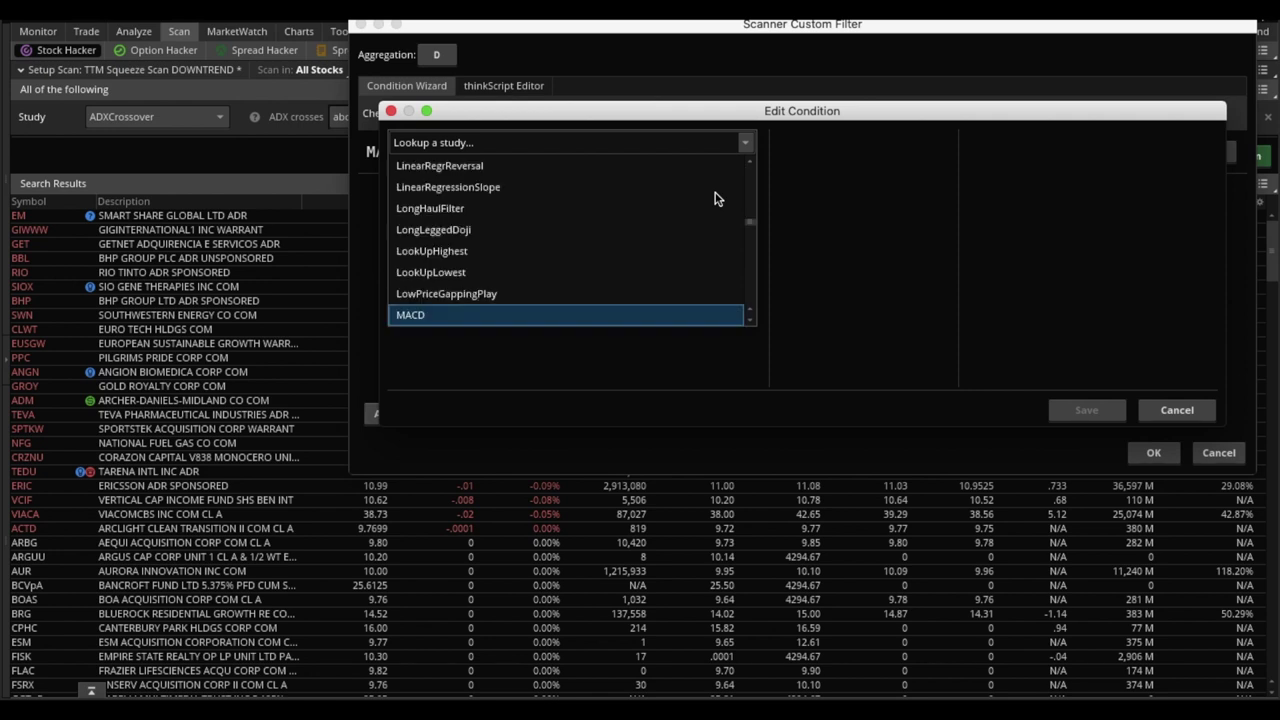
pyautogui.press('Down')
pyautogui.press('Return')
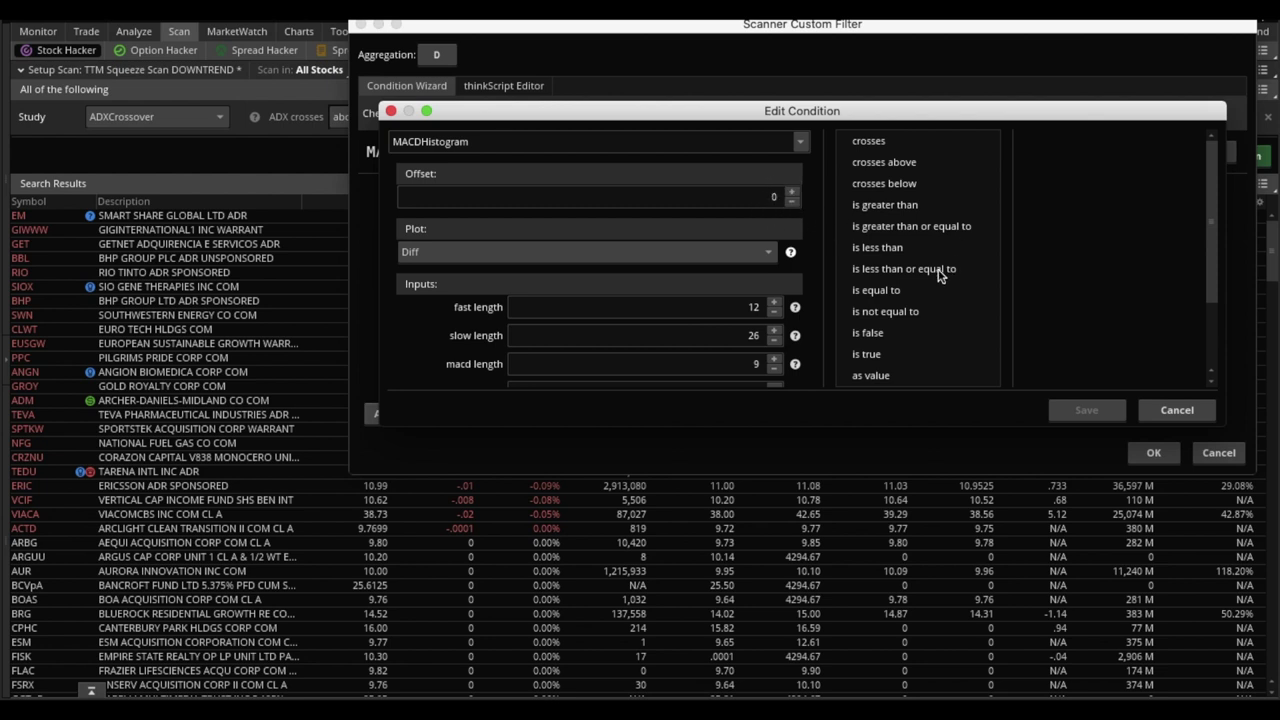
# Define the second condition as MACDHistogram "is greater than" the value 0 and save it
pyautogui.click(898, 209)
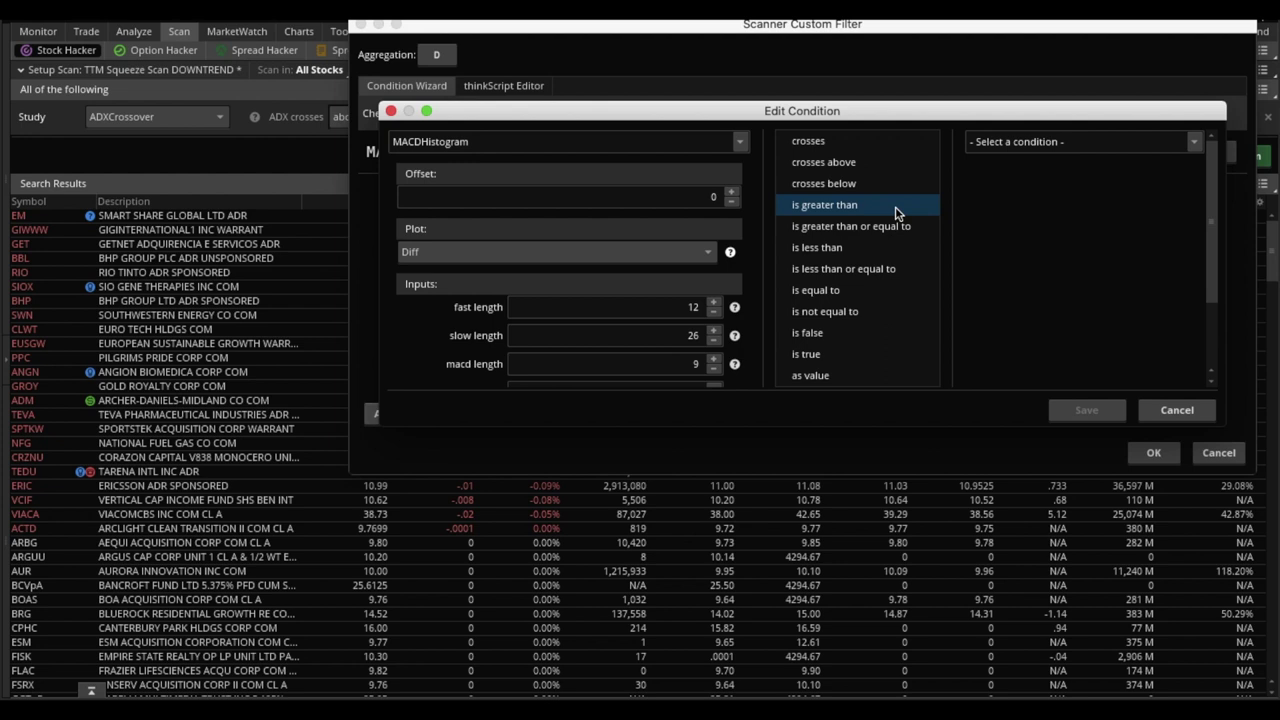
pyautogui.click(1195, 143)
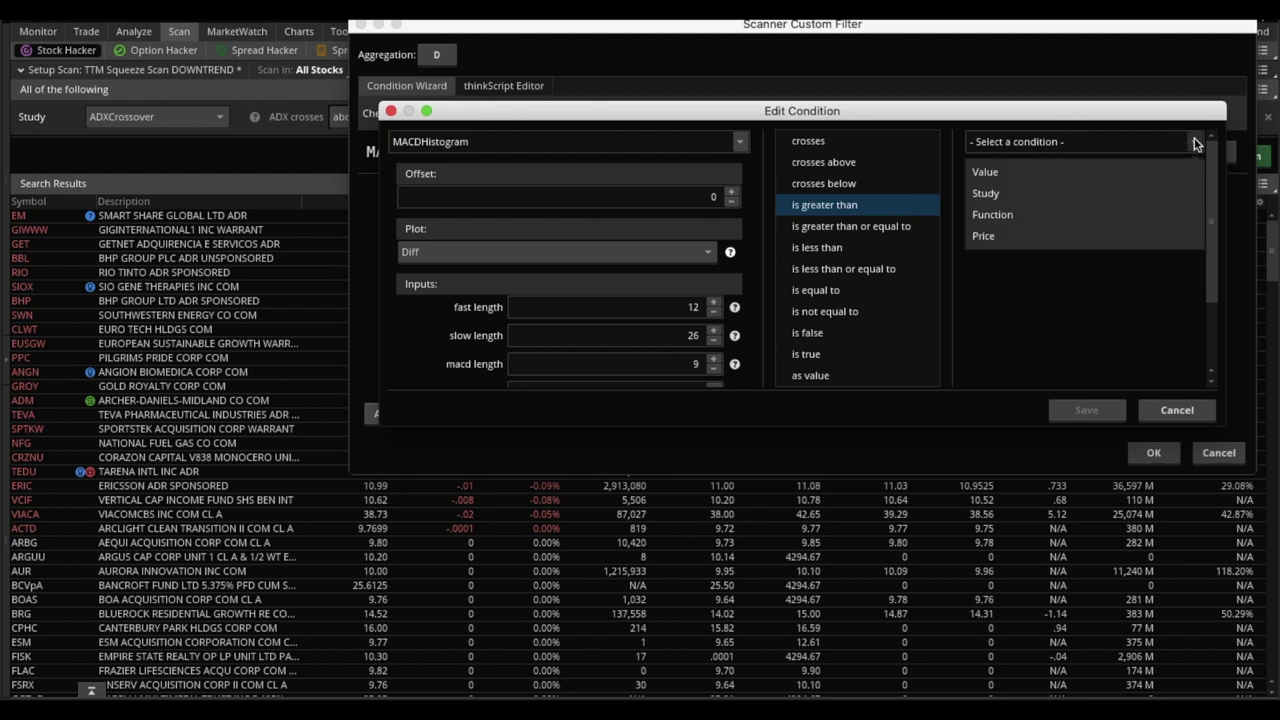
pyautogui.click(1176, 172)
pyautogui.click(1171, 175)
pyautogui.write('0')
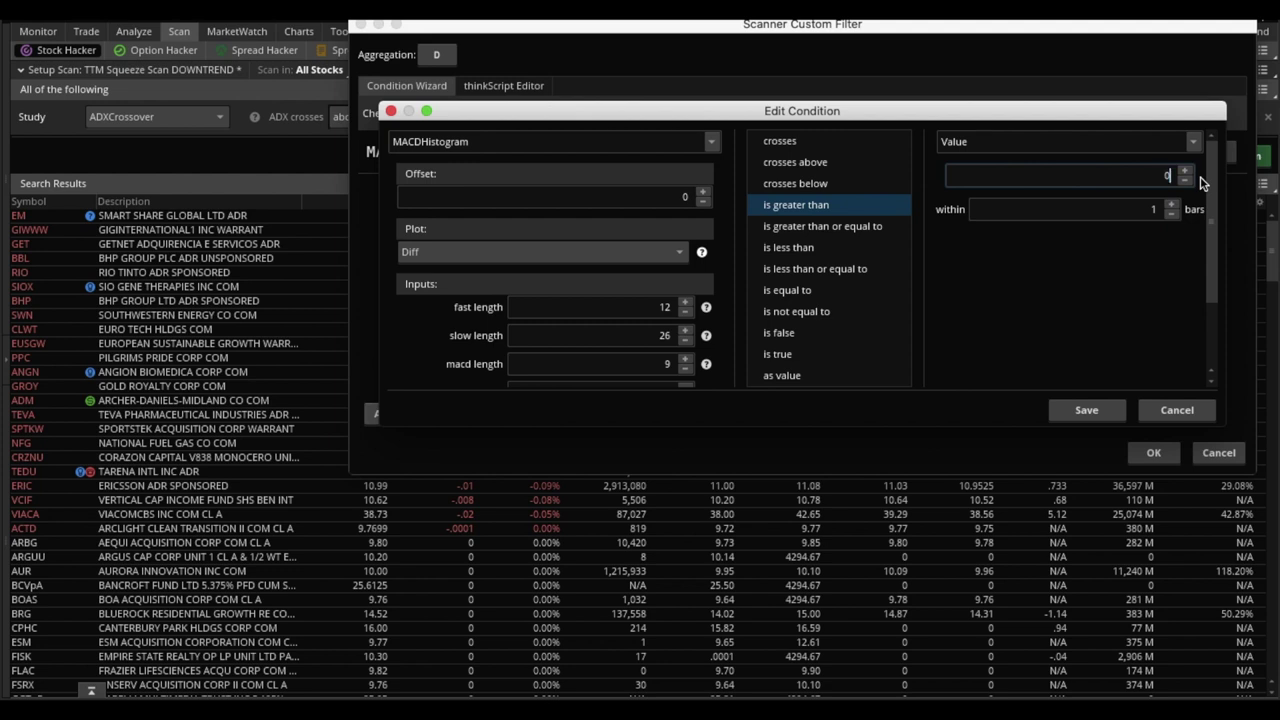
pyautogui.click(1090, 411)
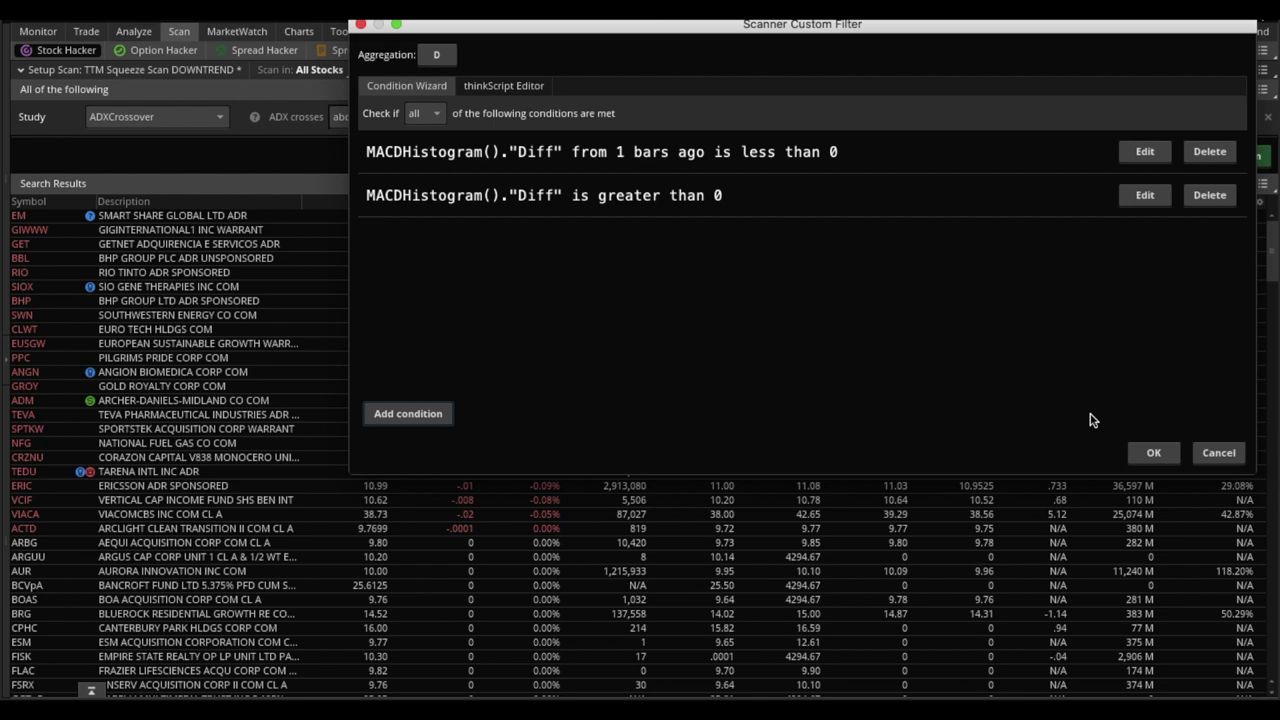
# Accept the two-condition MACDHistogram filter, then run the stock scan and look through its results
pyautogui.click(1153, 455)
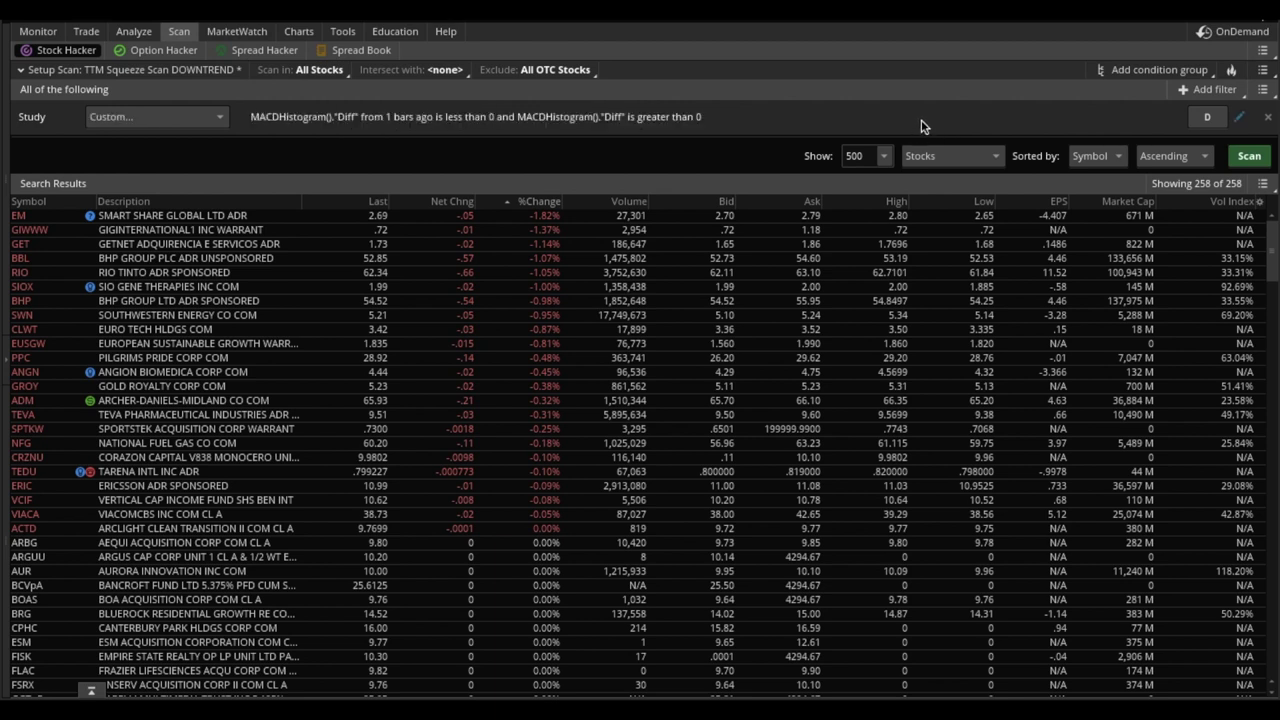
pyautogui.click(1248, 163)
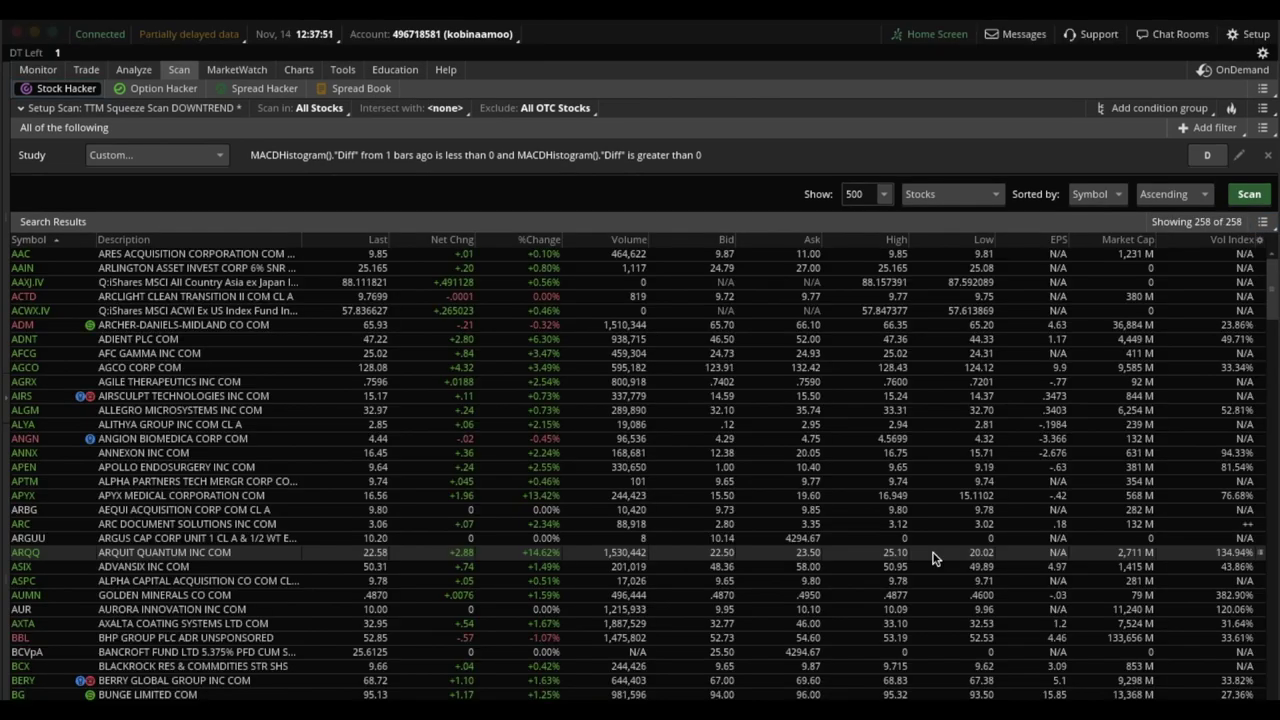
pyautogui.scroll(-15, 932, 558)
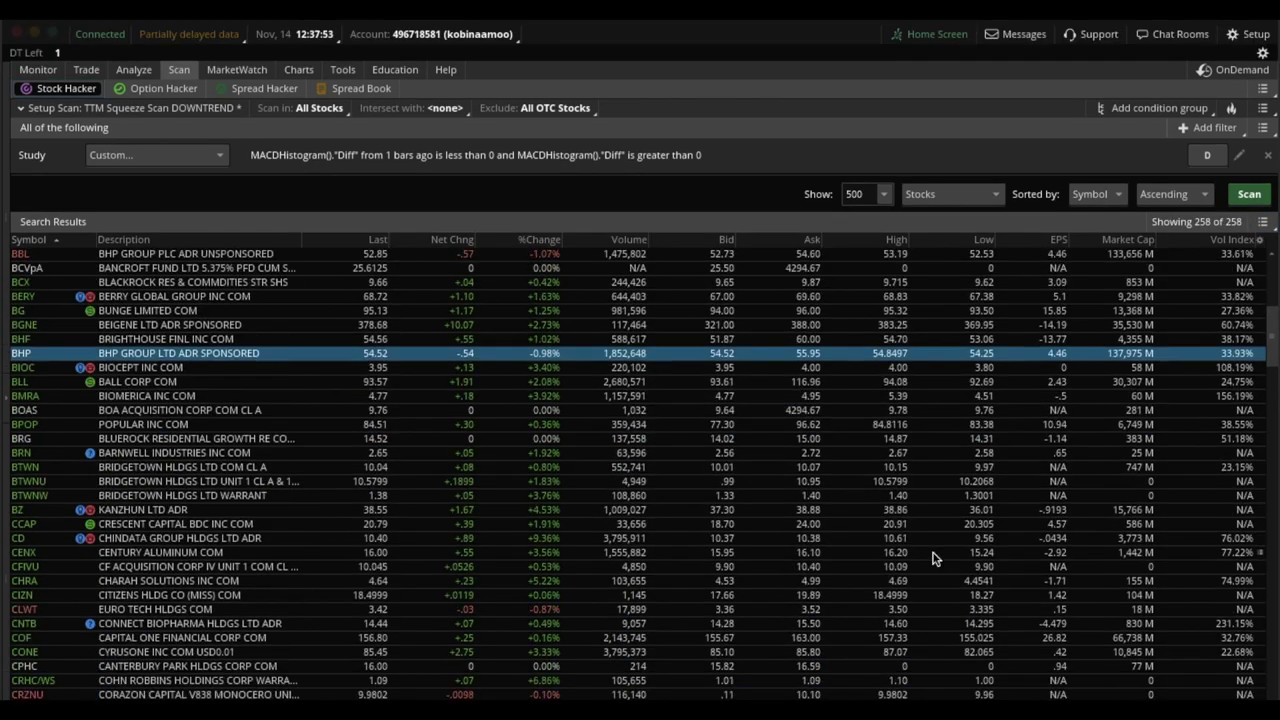
pyautogui.scroll(-20, 932, 558)
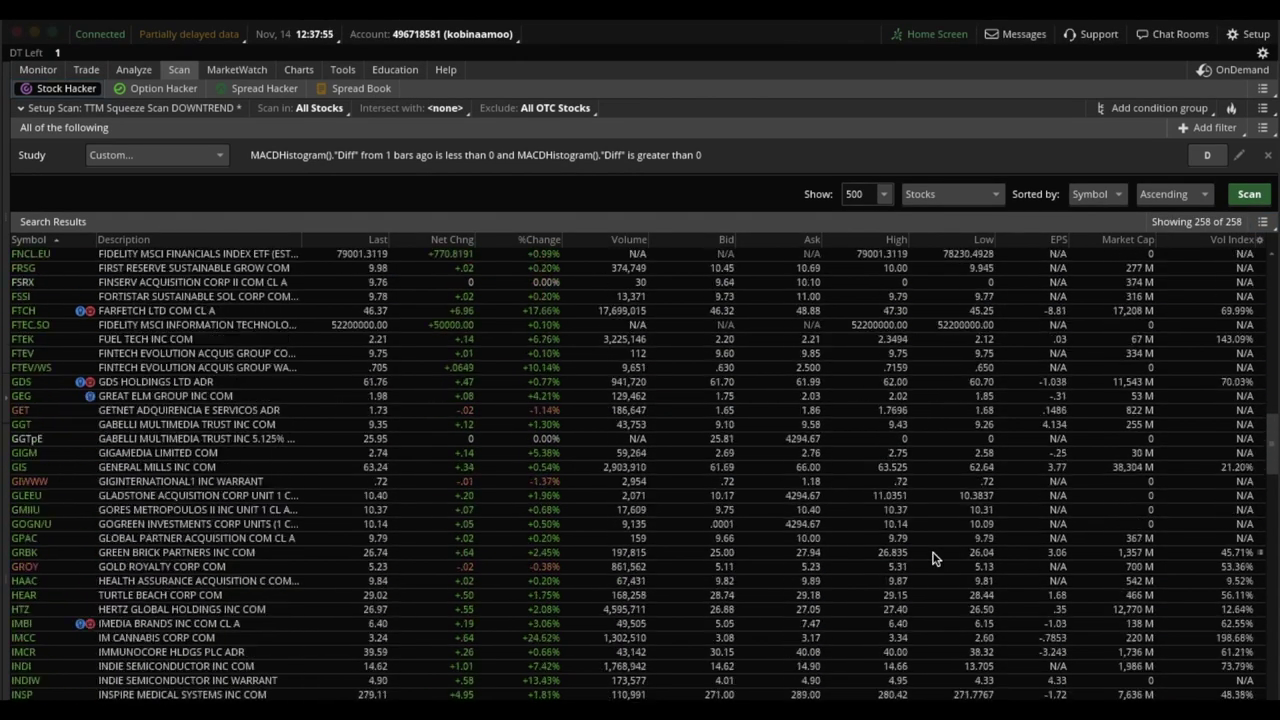
pyautogui.scroll(-20, 932, 558)
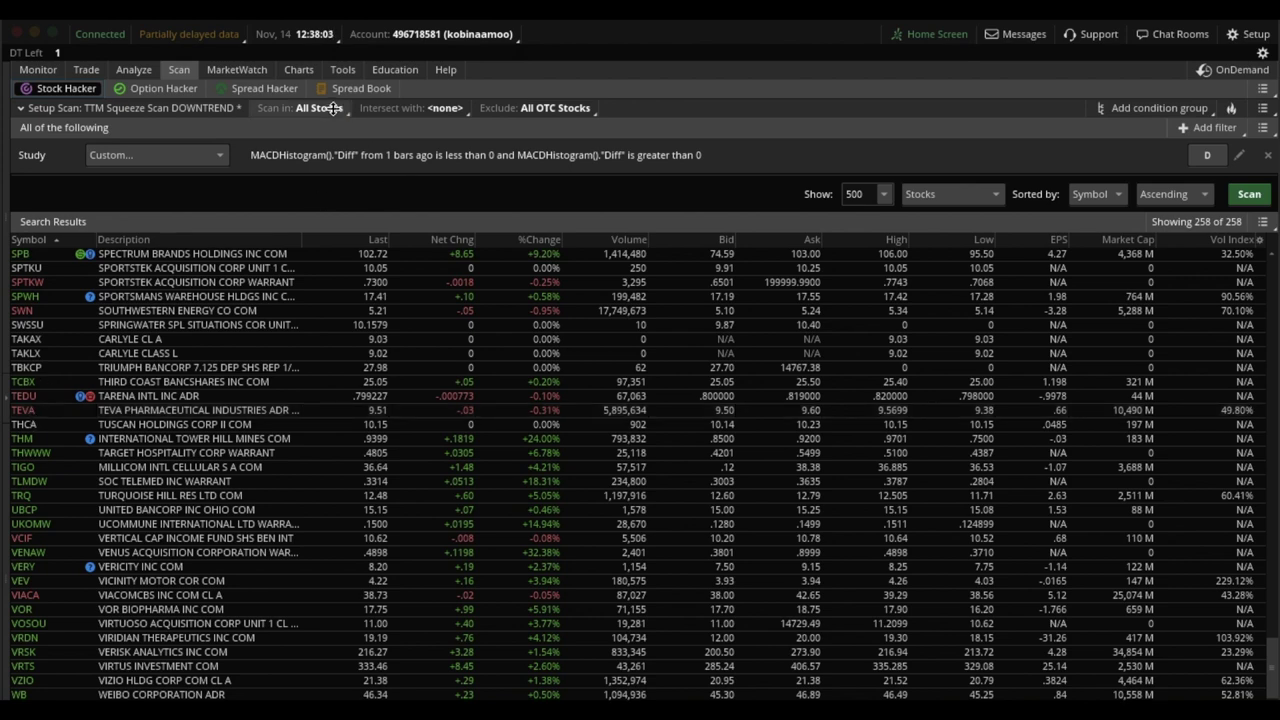
# Display the price chart for the ticker TEVA
pyautogui.click(298, 69)
pyautogui.click(46, 110)
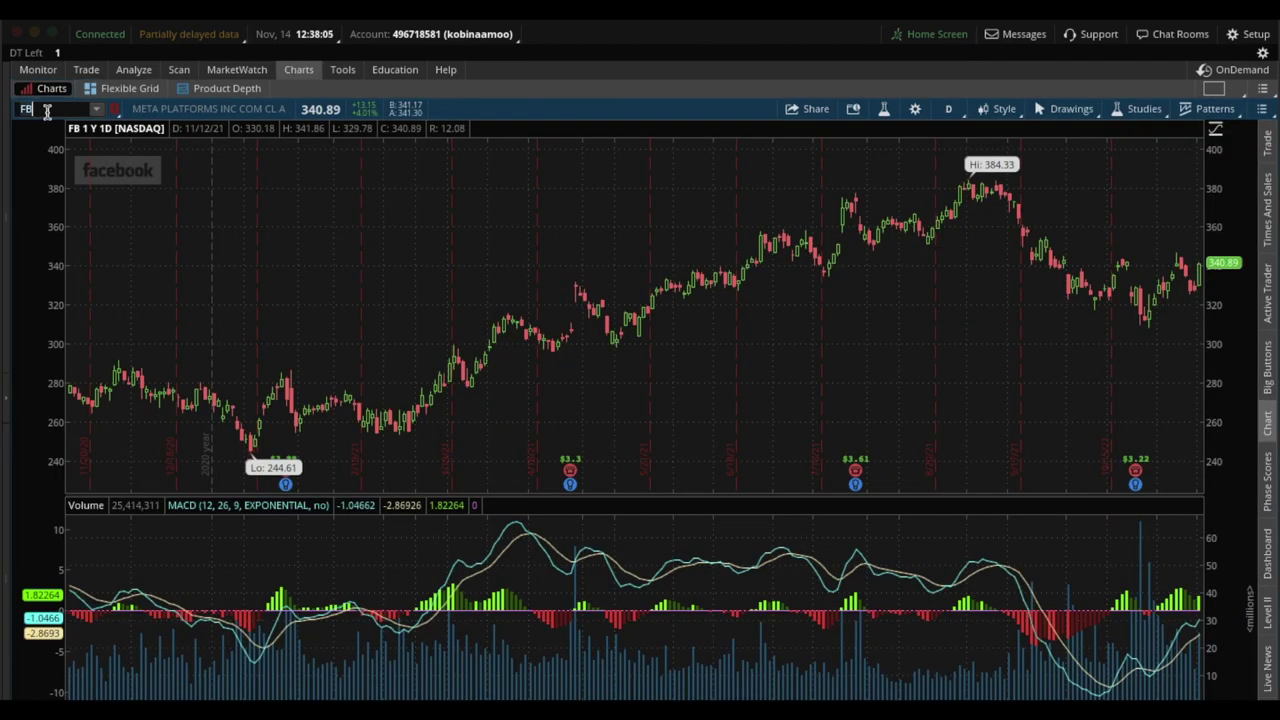
pyautogui.write('TEVA')
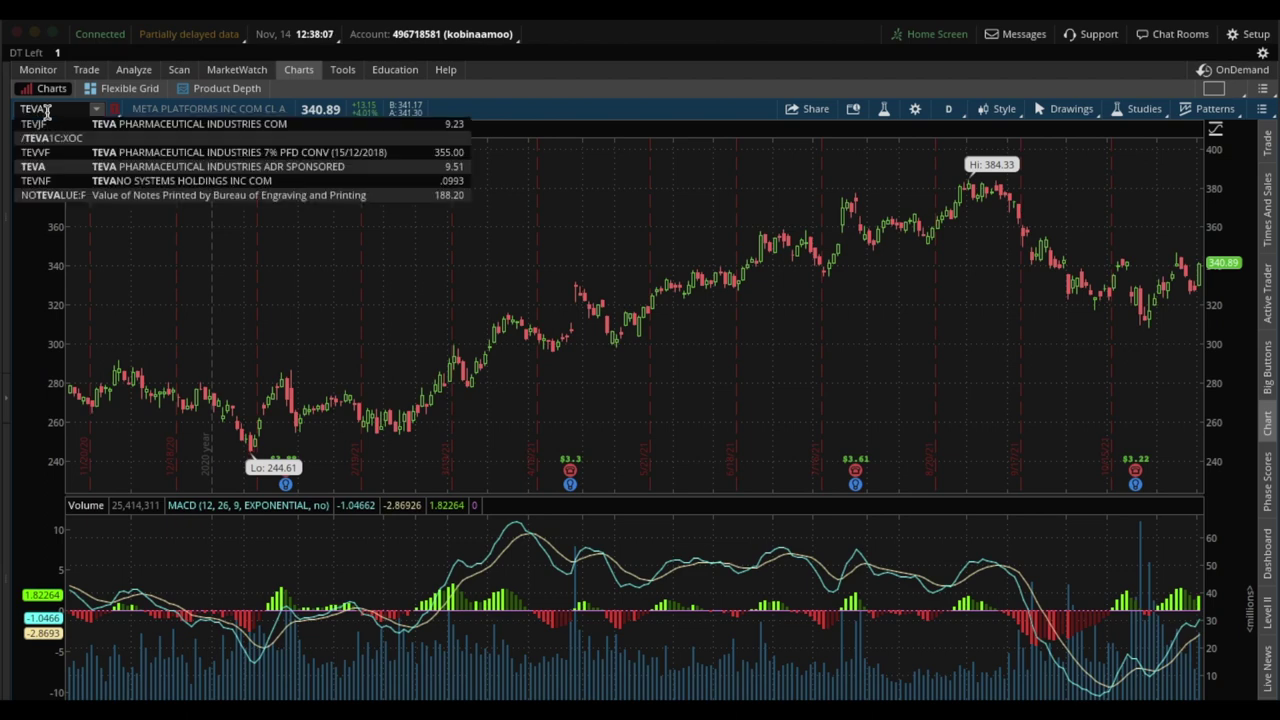
pyautogui.press('Return')
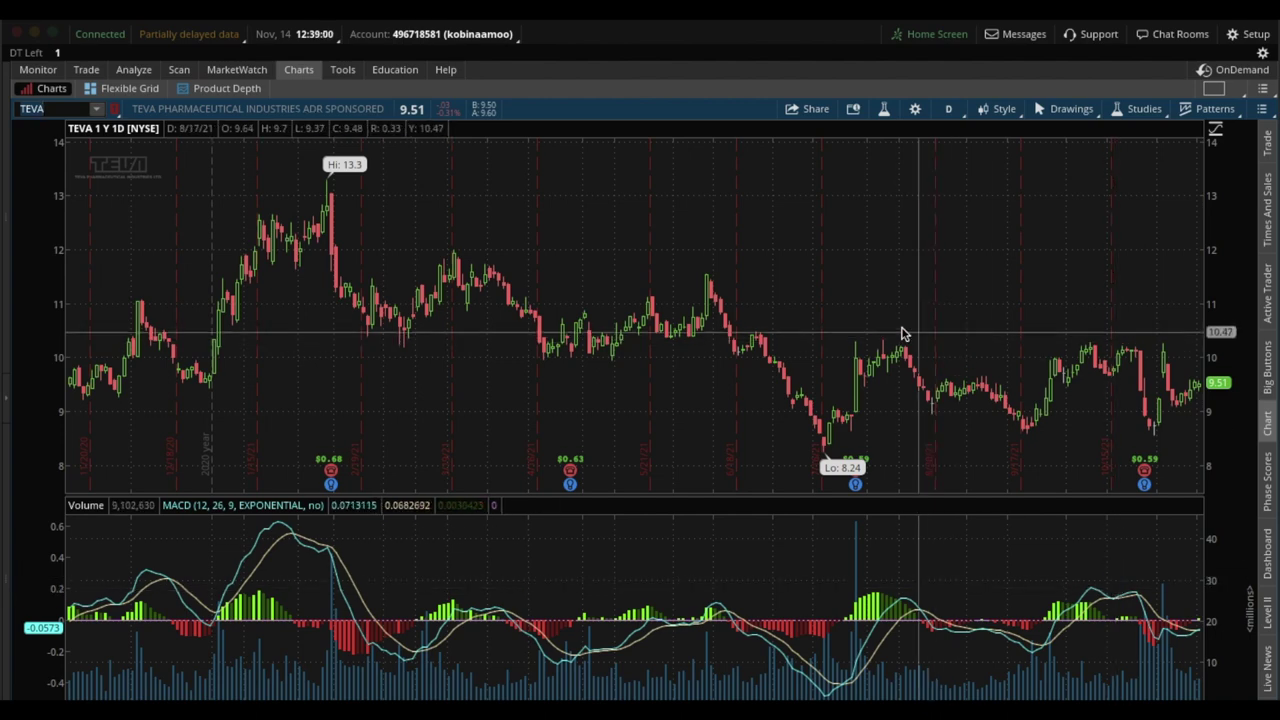
# Create a custom buy order with OCO Bracket from the TEVA chart
pyautogui.rightClick(703, 258)
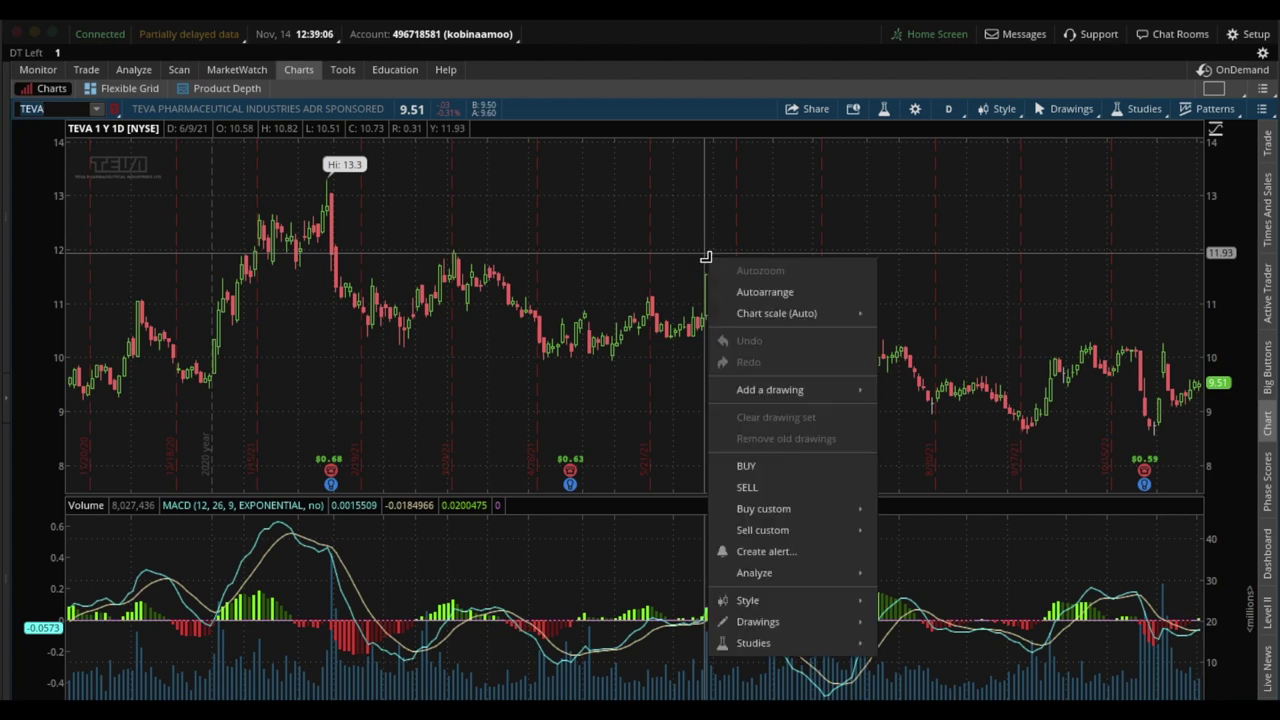
pyautogui.moveTo(817, 518)
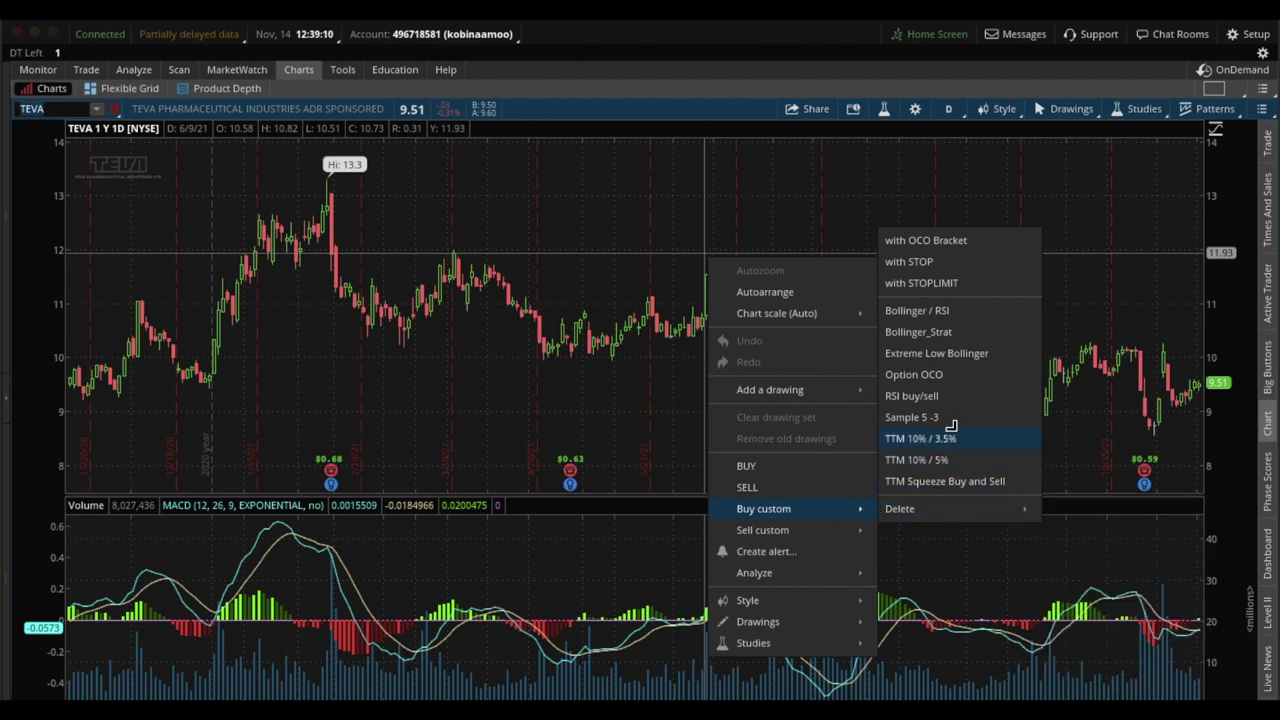
pyautogui.click(946, 241)
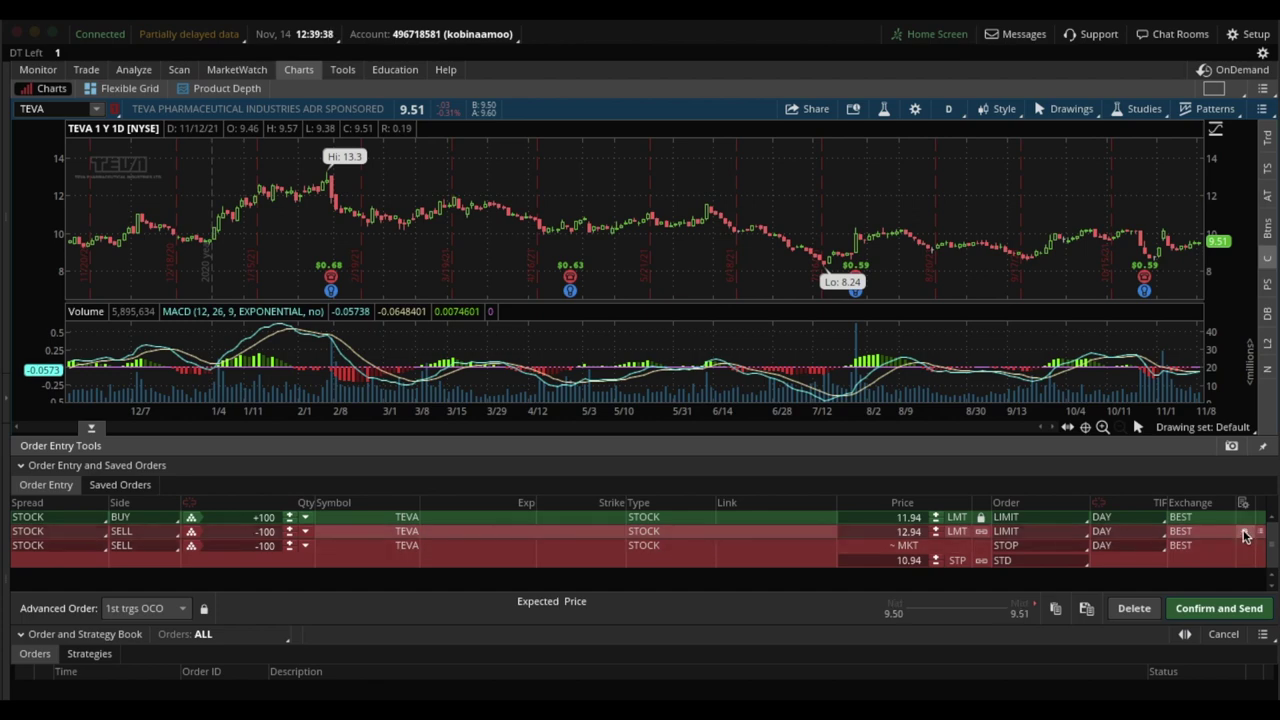
# In the order rules of the limit sell order, add a submit condition for TEVA and open its study-based method for editing
pyautogui.click(1245, 533)
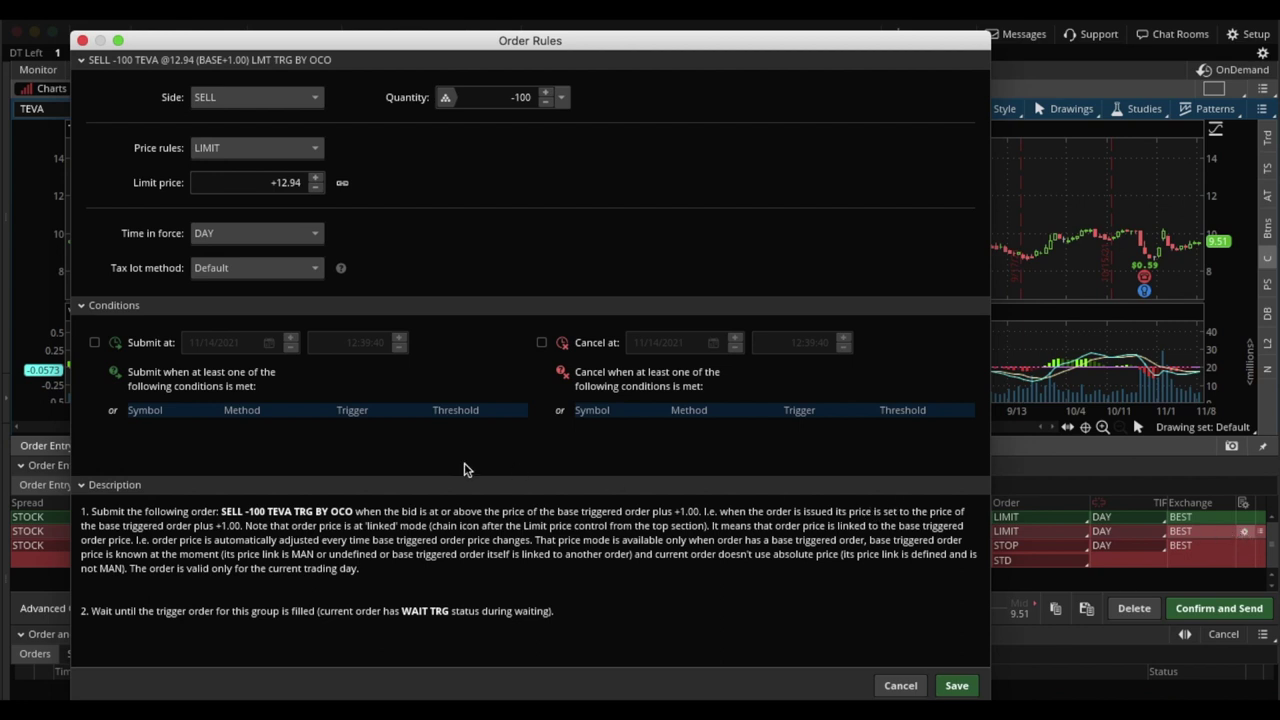
pyautogui.click(166, 427)
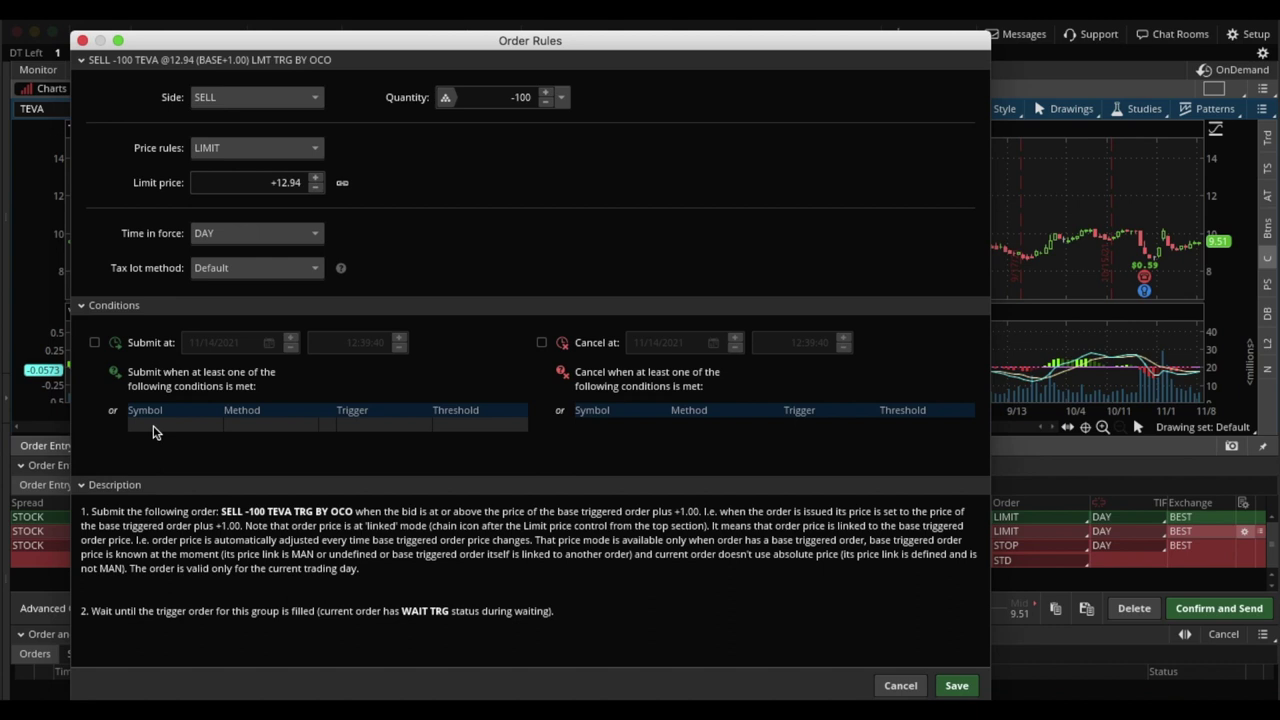
pyautogui.click(153, 428)
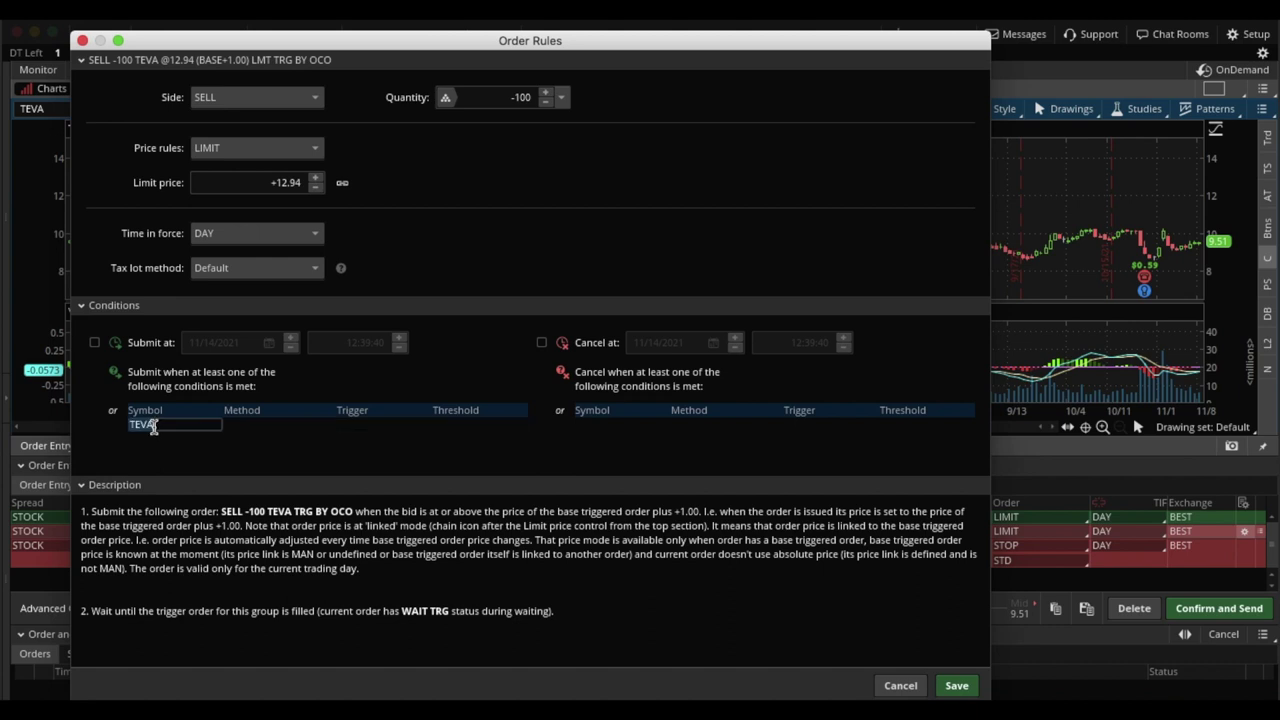
pyautogui.click(249, 429)
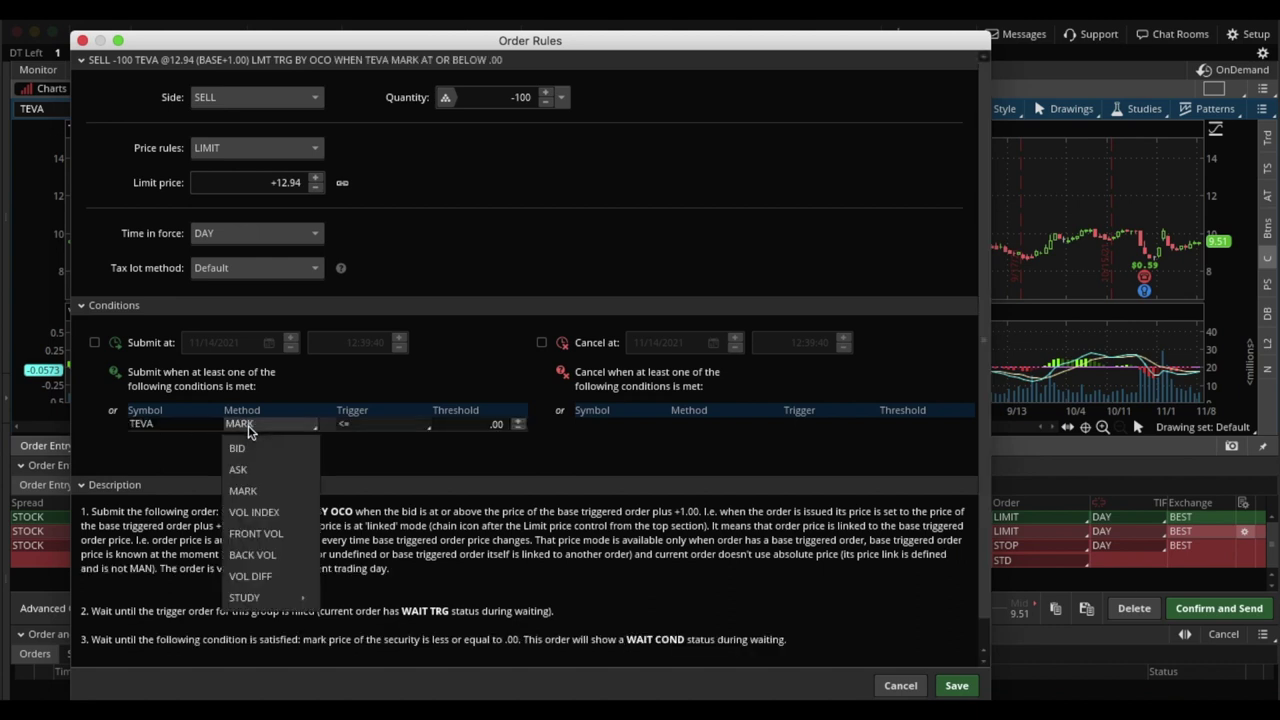
pyautogui.moveTo(277, 600)
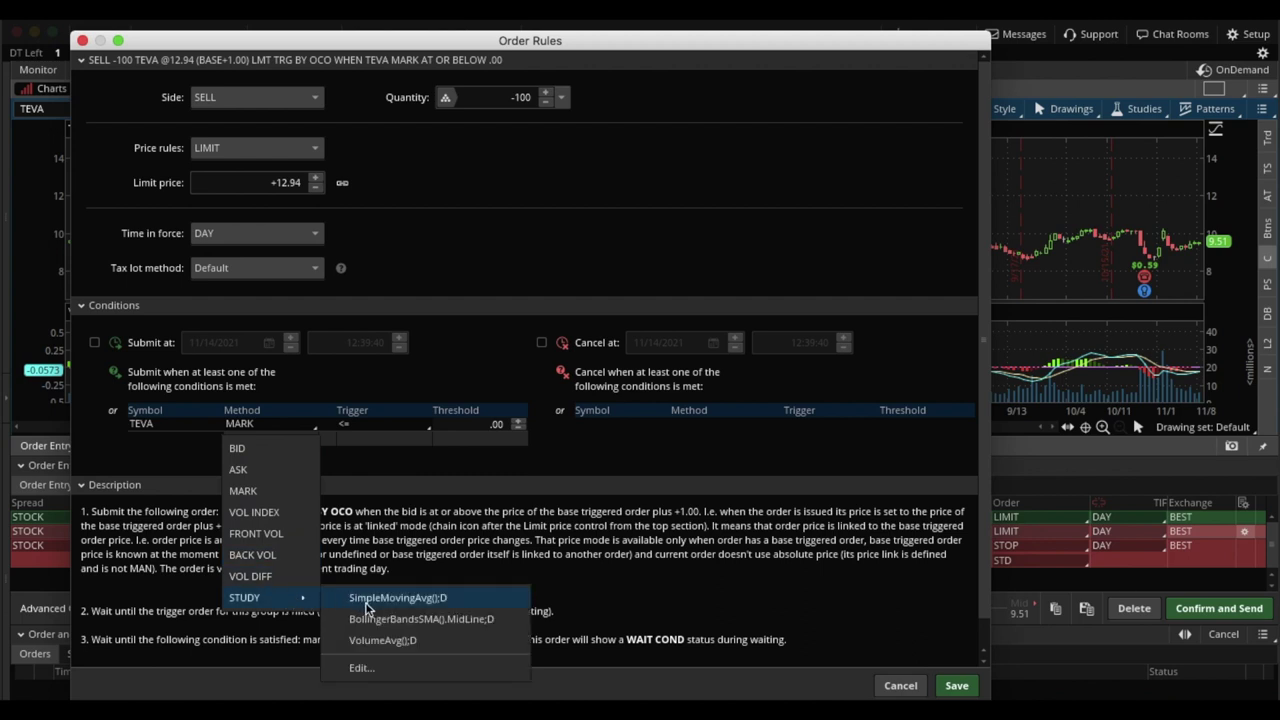
pyautogui.click(358, 668)
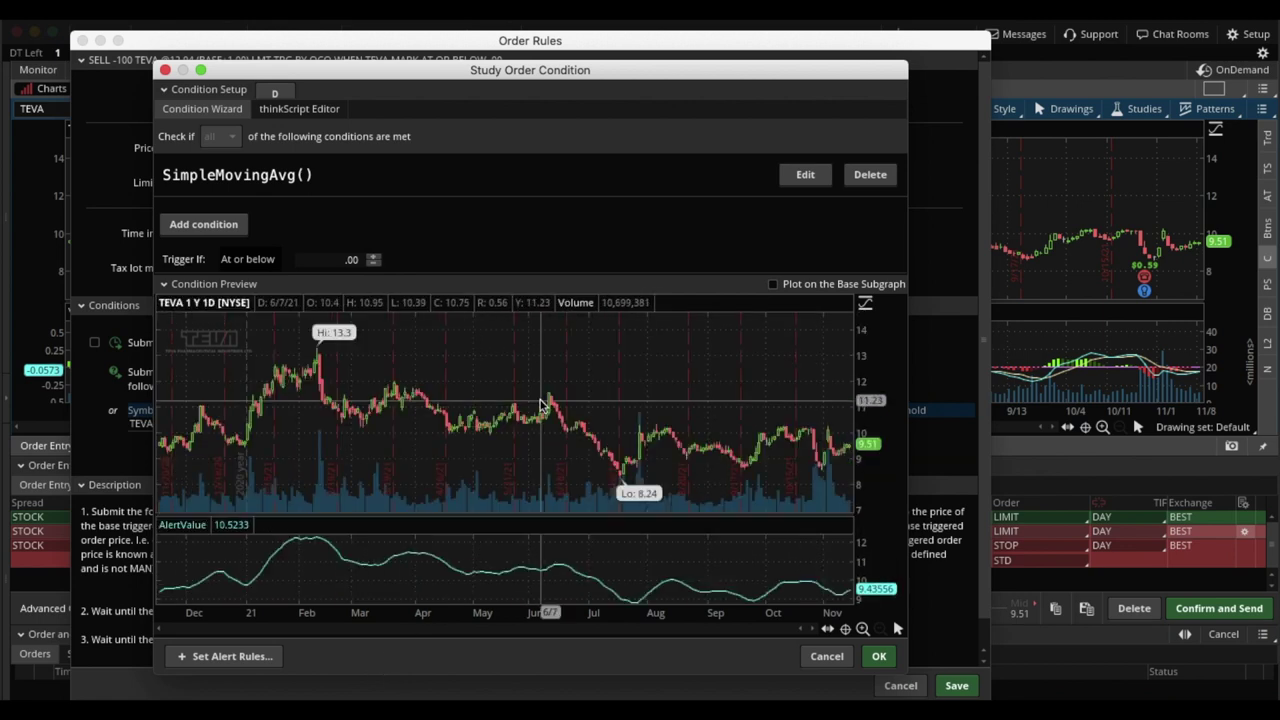
# Replace the SimpleMovingAvg study in the order condition with MACDHistogram
pyautogui.click(806, 176)
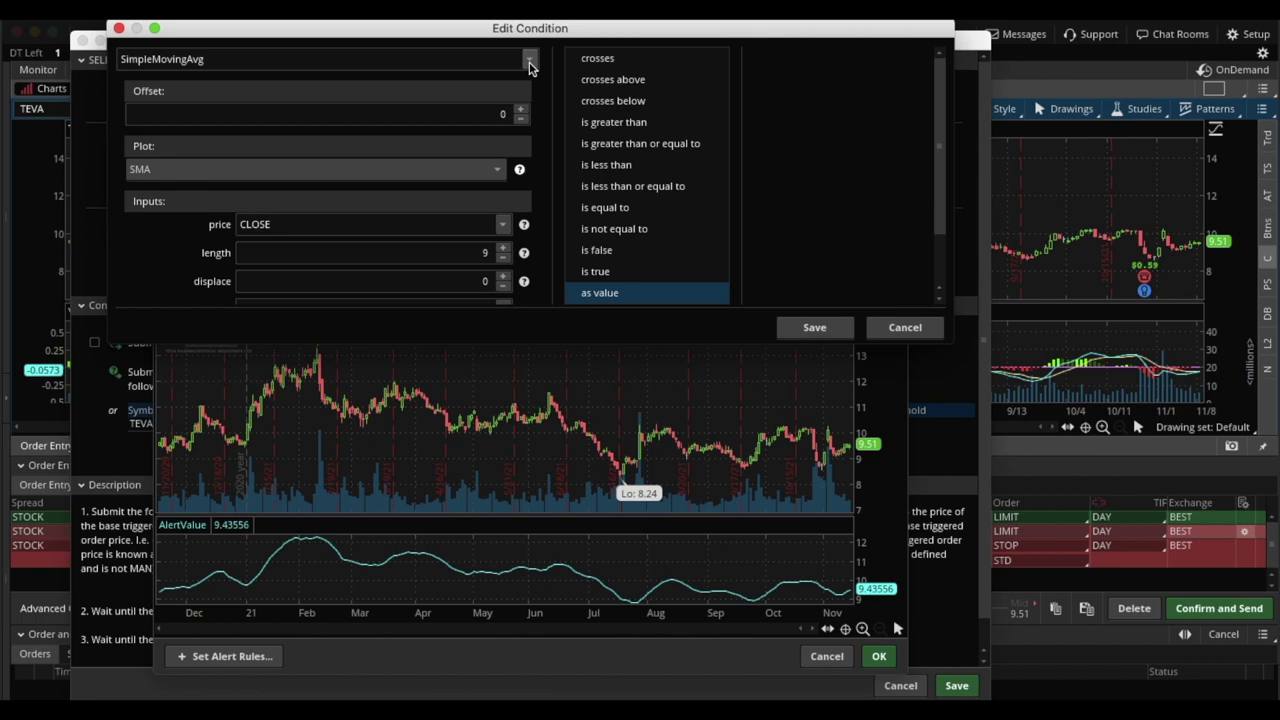
pyautogui.click(529, 62)
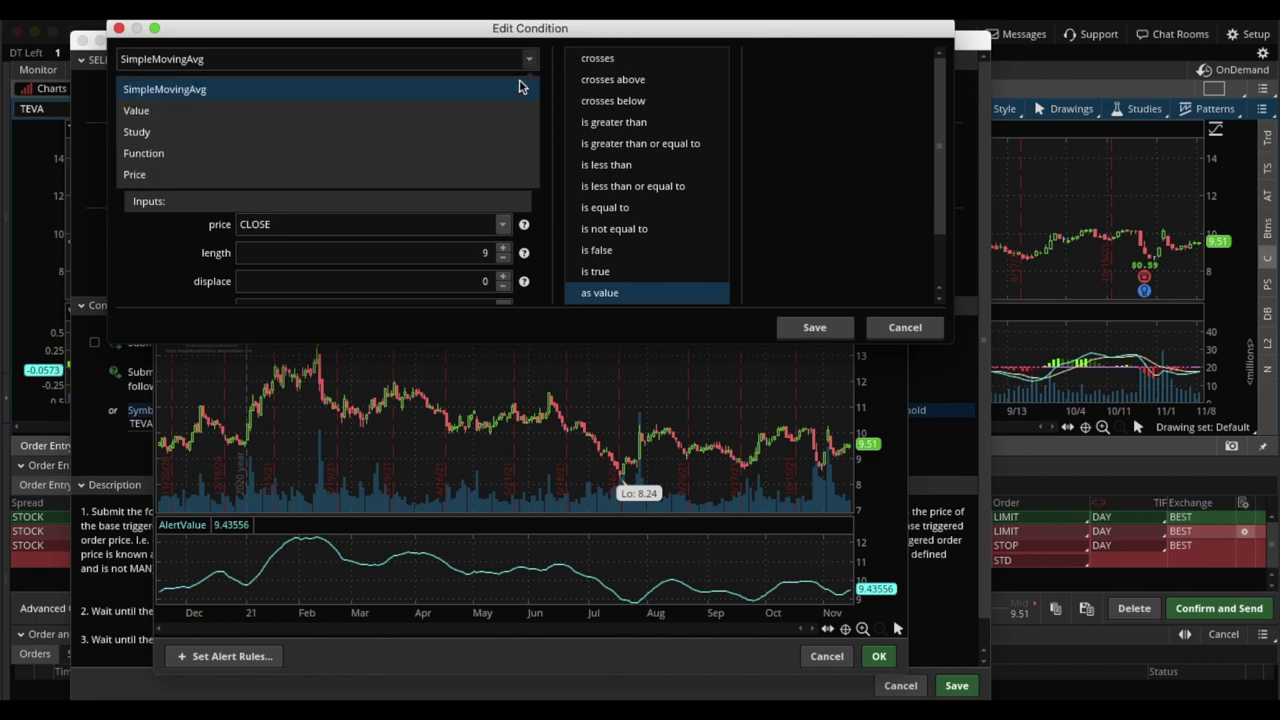
pyautogui.click(492, 133)
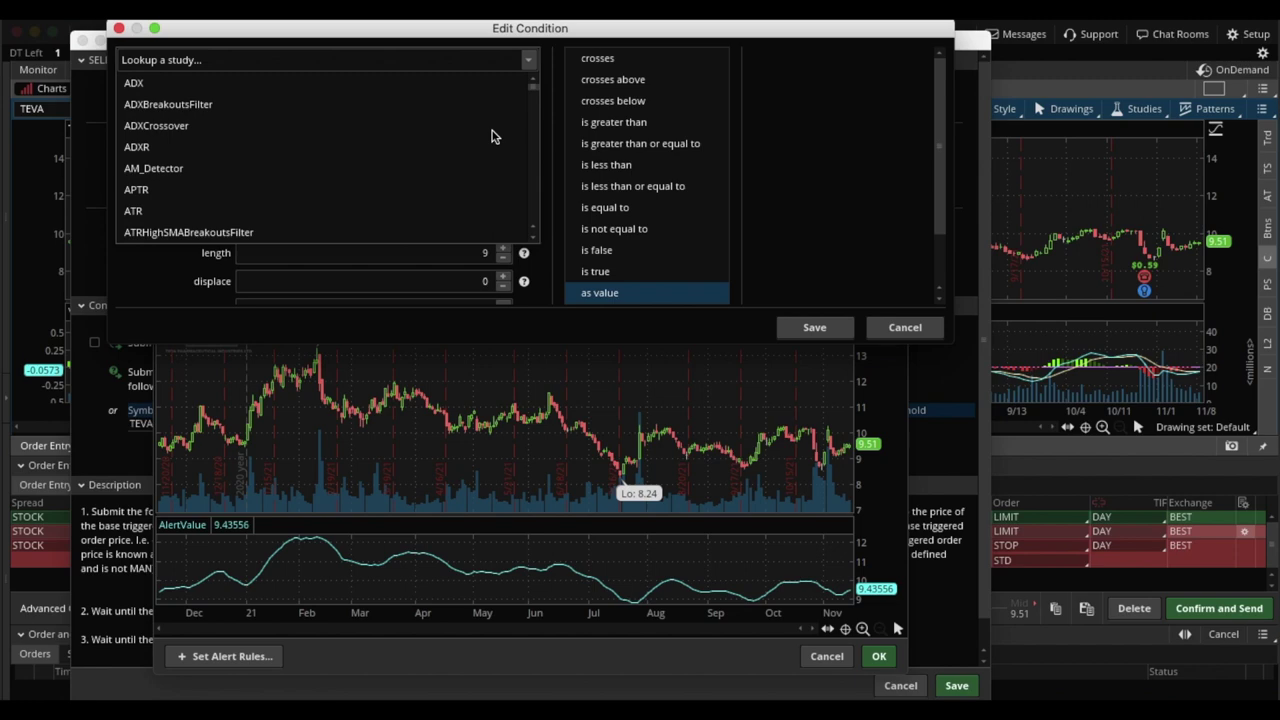
pyautogui.press('m')
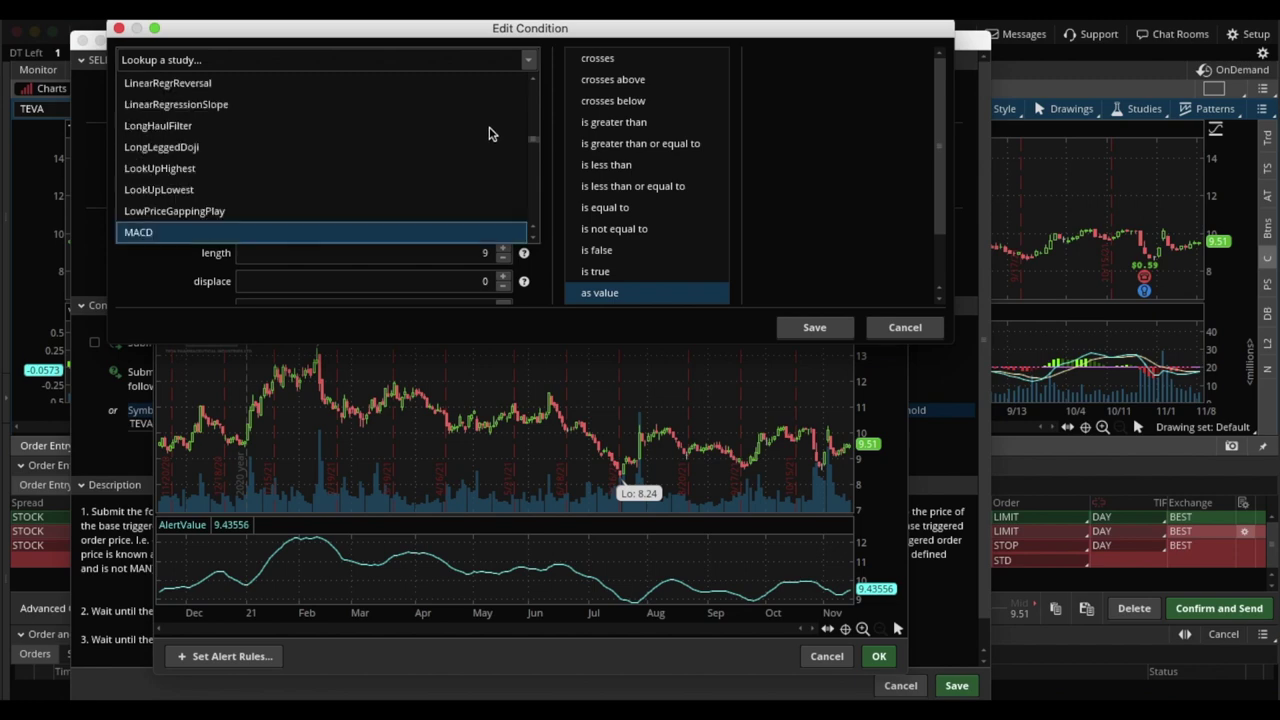
pyautogui.press('Down')
pyautogui.press('Return')
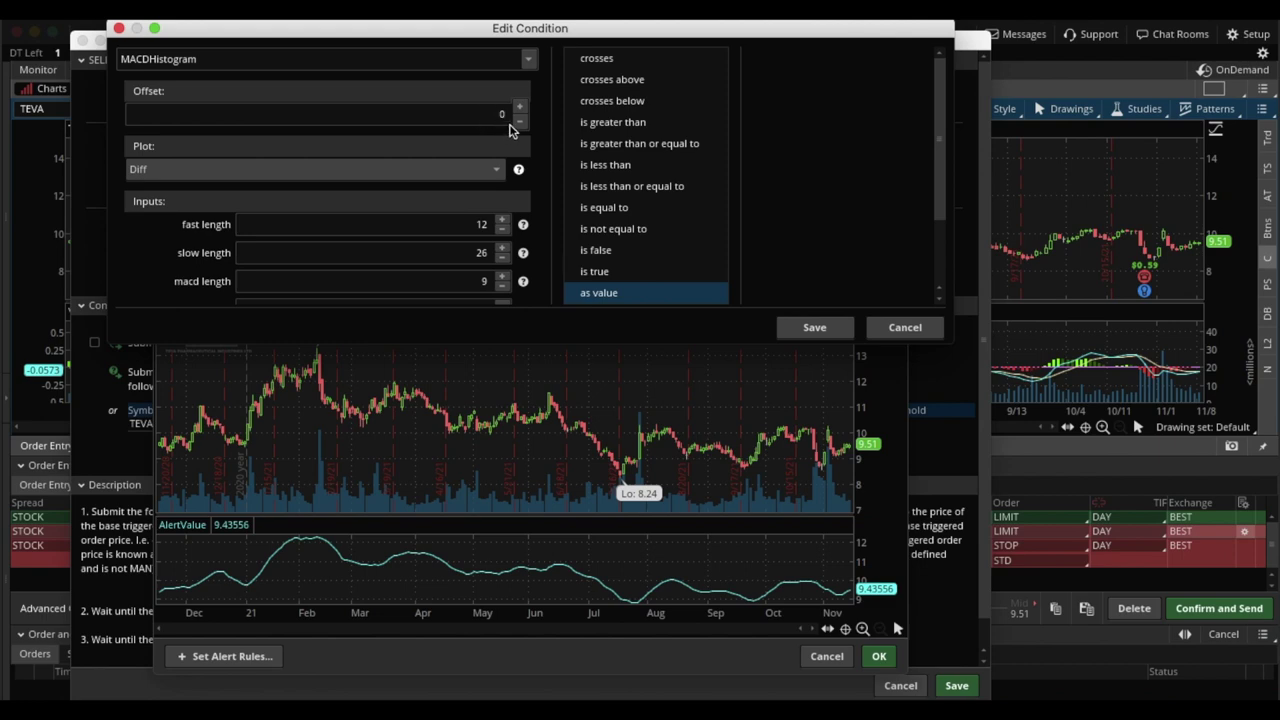
# Define the condition as MACDHistogram "is less than" the value 0 and save it
pyautogui.click(594, 164)
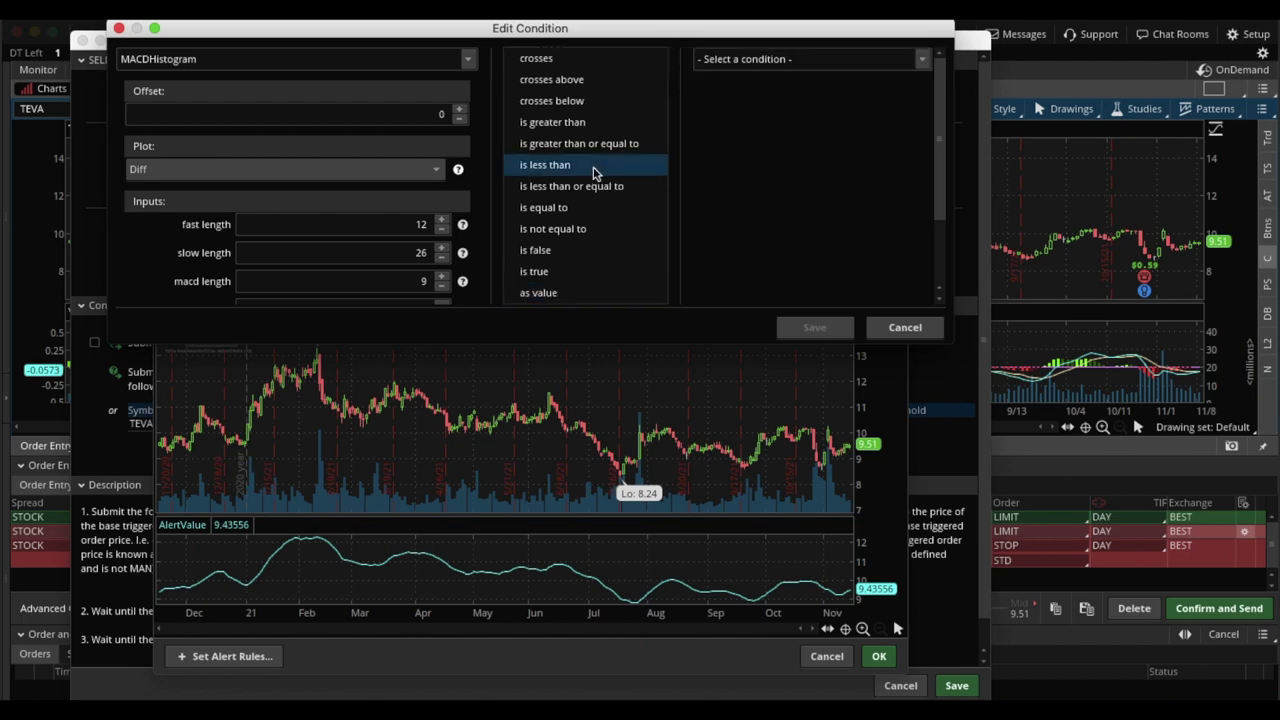
pyautogui.click(922, 62)
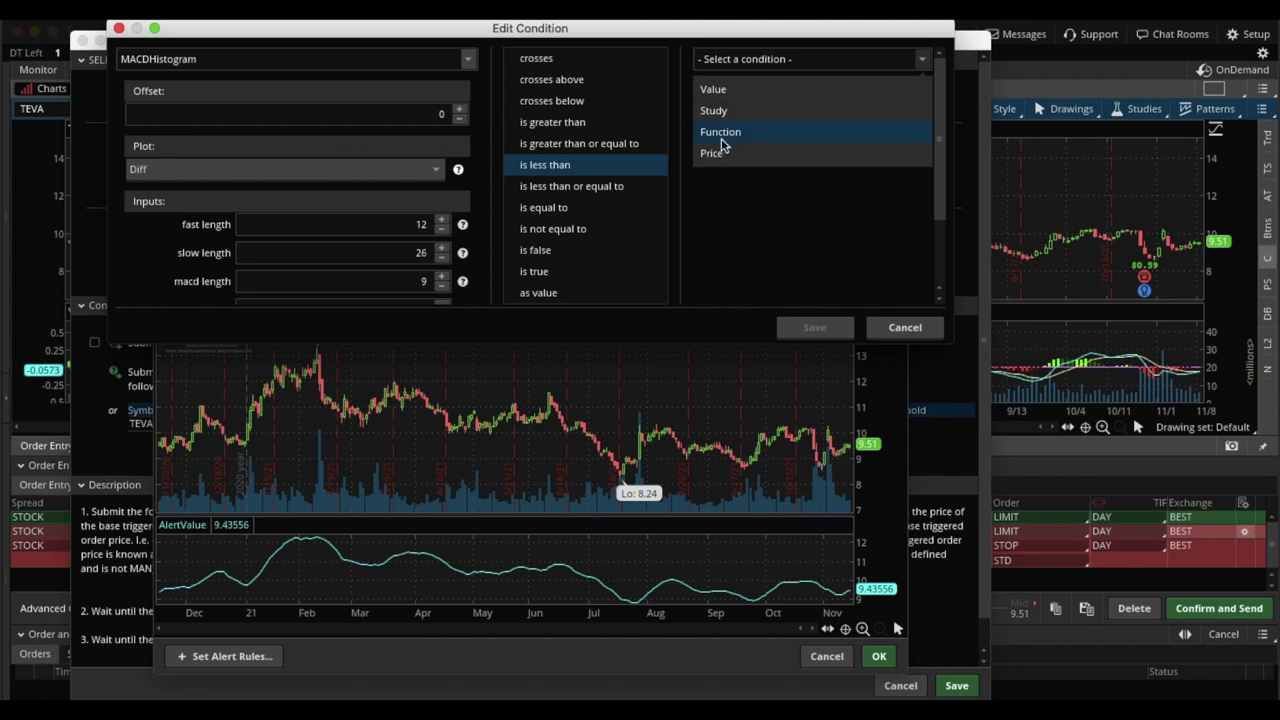
pyautogui.click(746, 92)
pyautogui.moveTo(849, 92); pyautogui.dragTo(900, 92)
pyautogui.write('0')
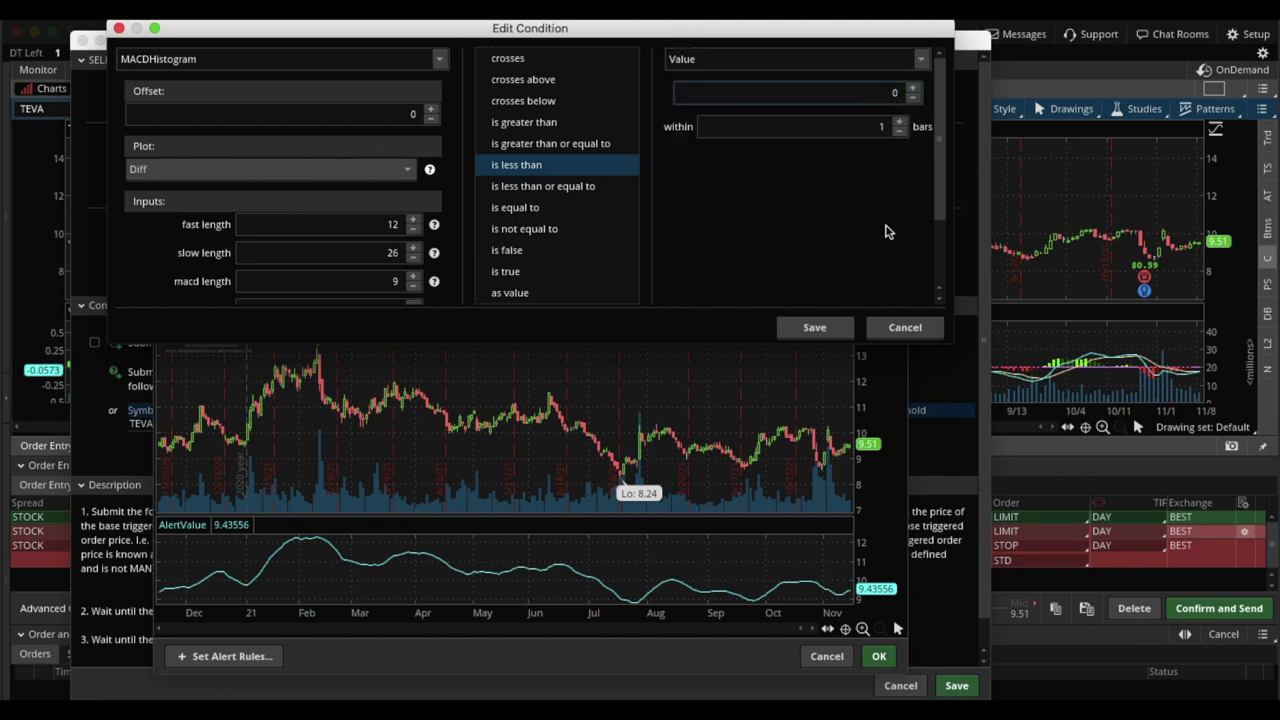
pyautogui.click(816, 329)
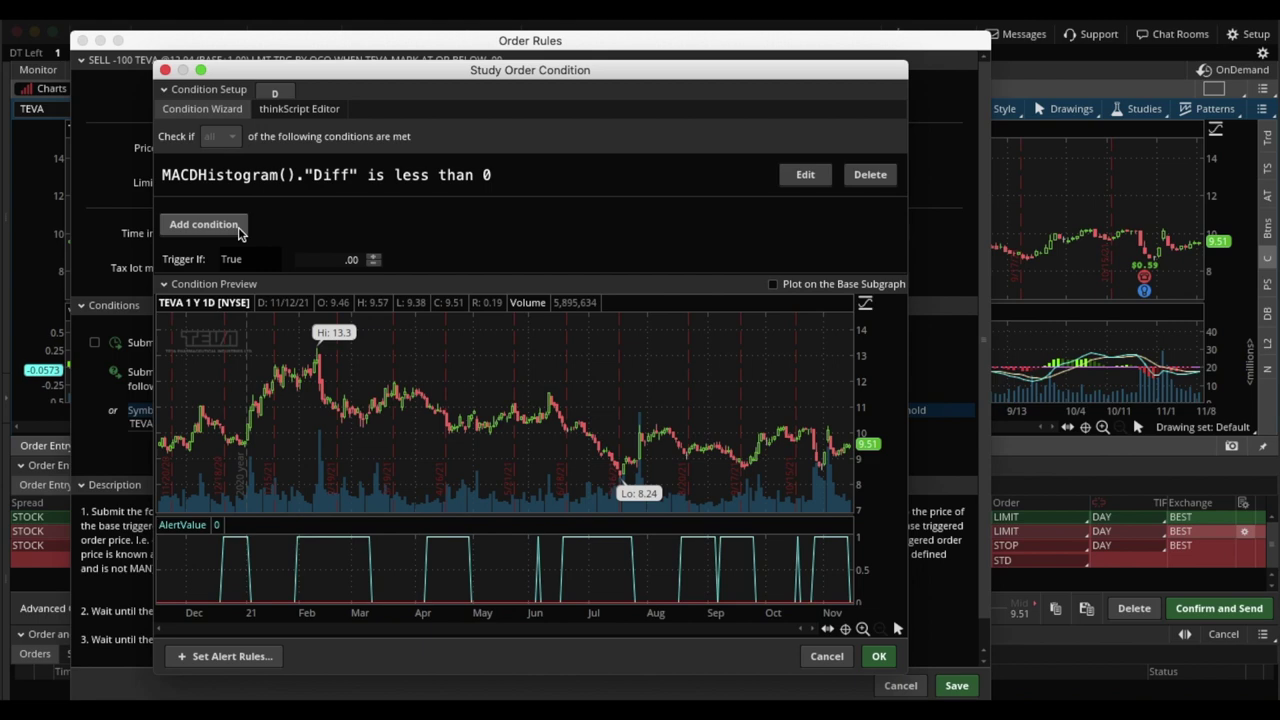
# Add a second condition to the study order condition based on the MACDHistogram study
pyautogui.click(203, 224)
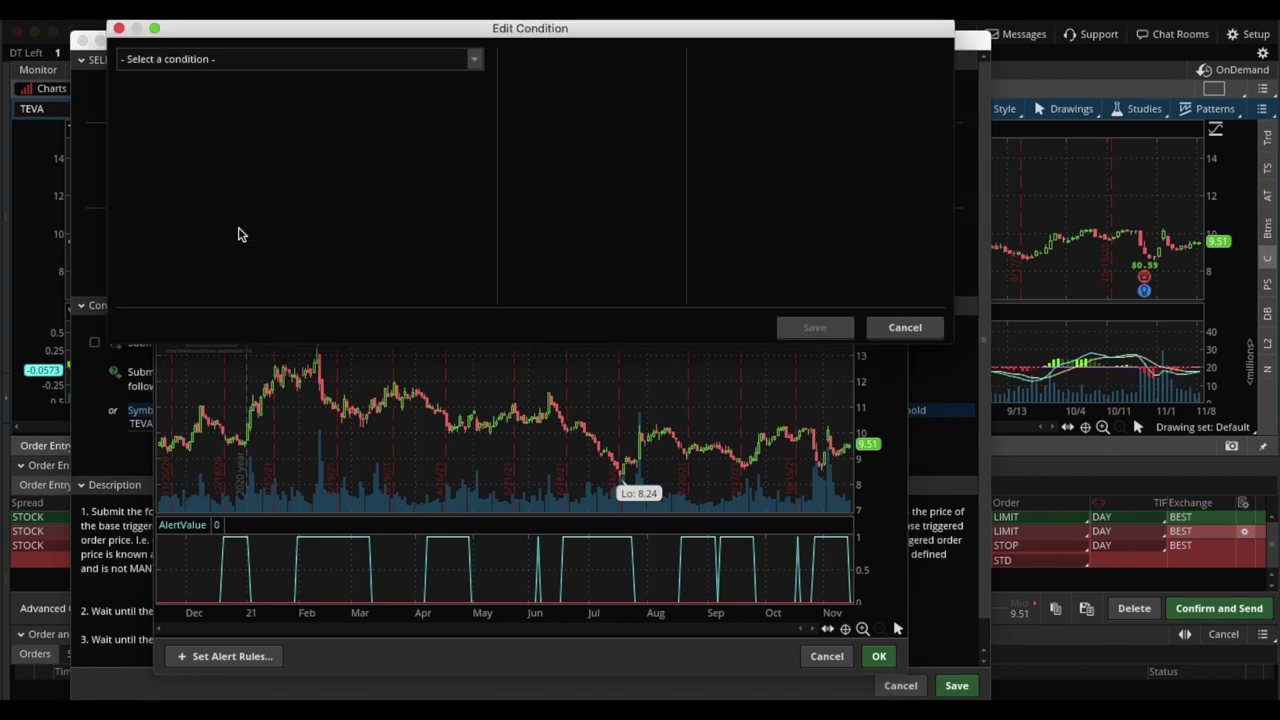
pyautogui.click(473, 60)
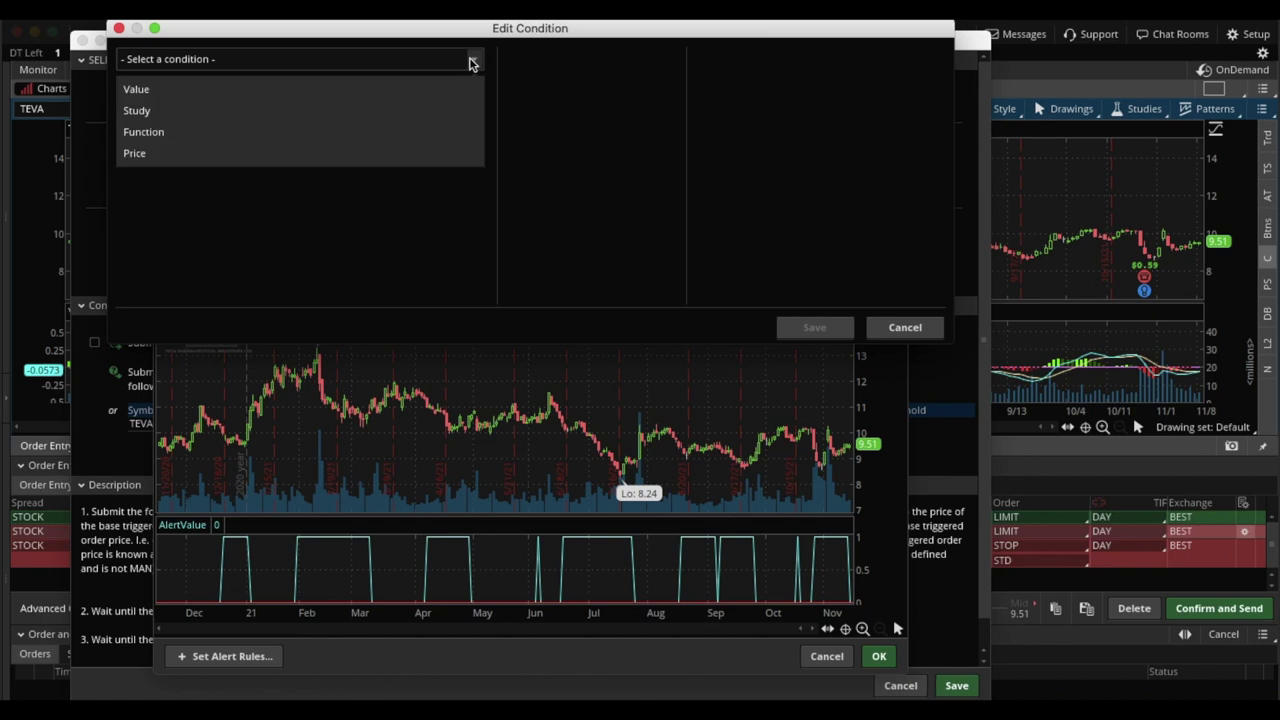
pyautogui.click(437, 107)
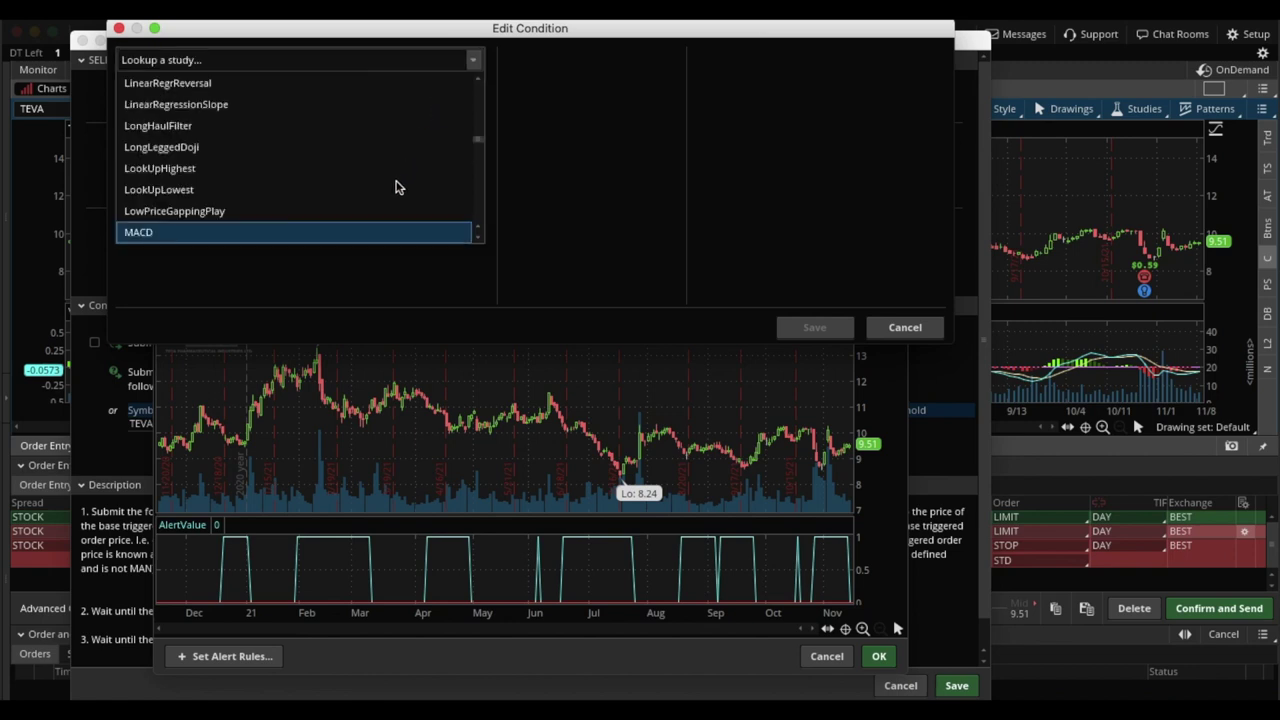
pyautogui.press('Down')
pyautogui.click(285, 234)
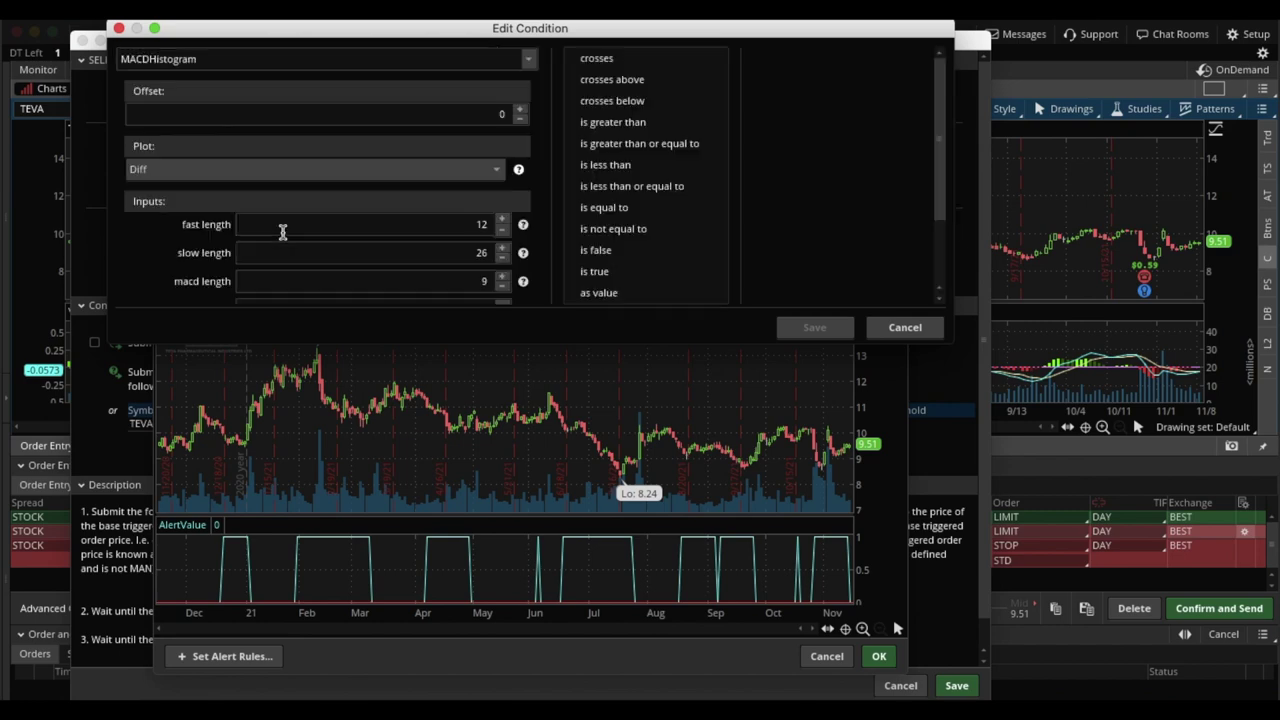
# Set the second condition's offset to 1, define it as "is greater than" the value 0, and save it
pyautogui.click(498, 114)
pyautogui.write('1')
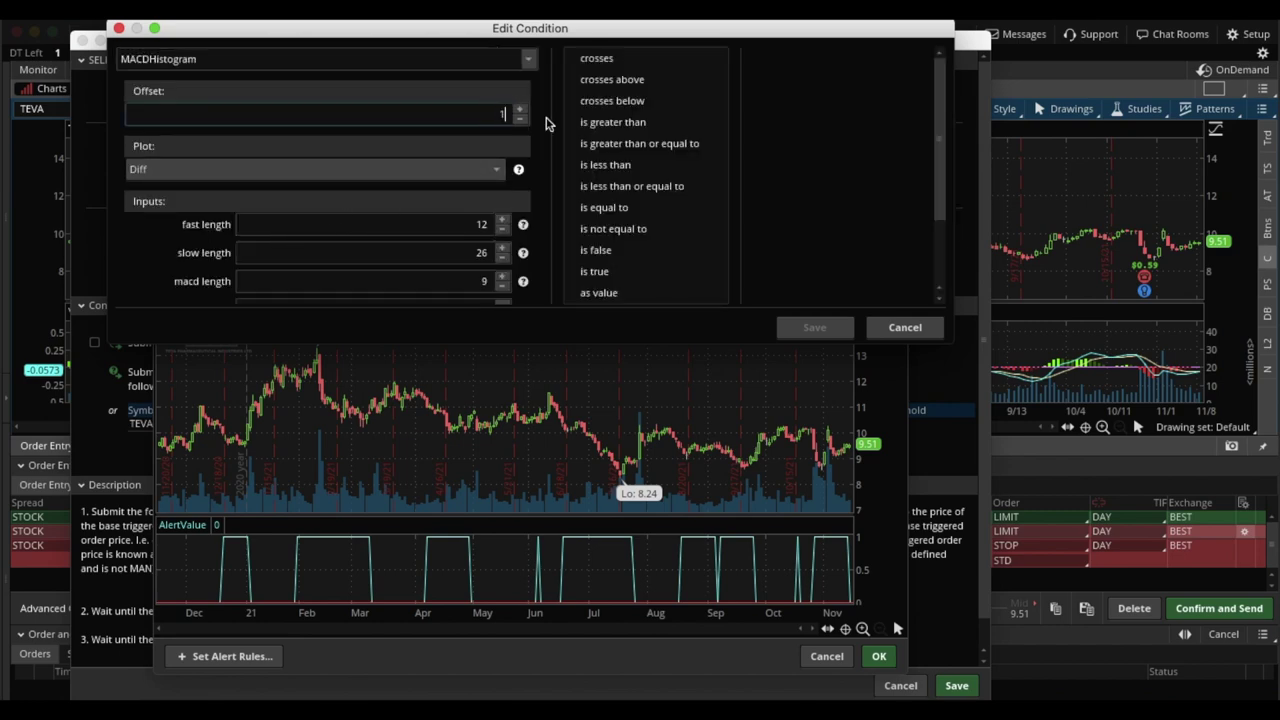
pyautogui.click(646, 124)
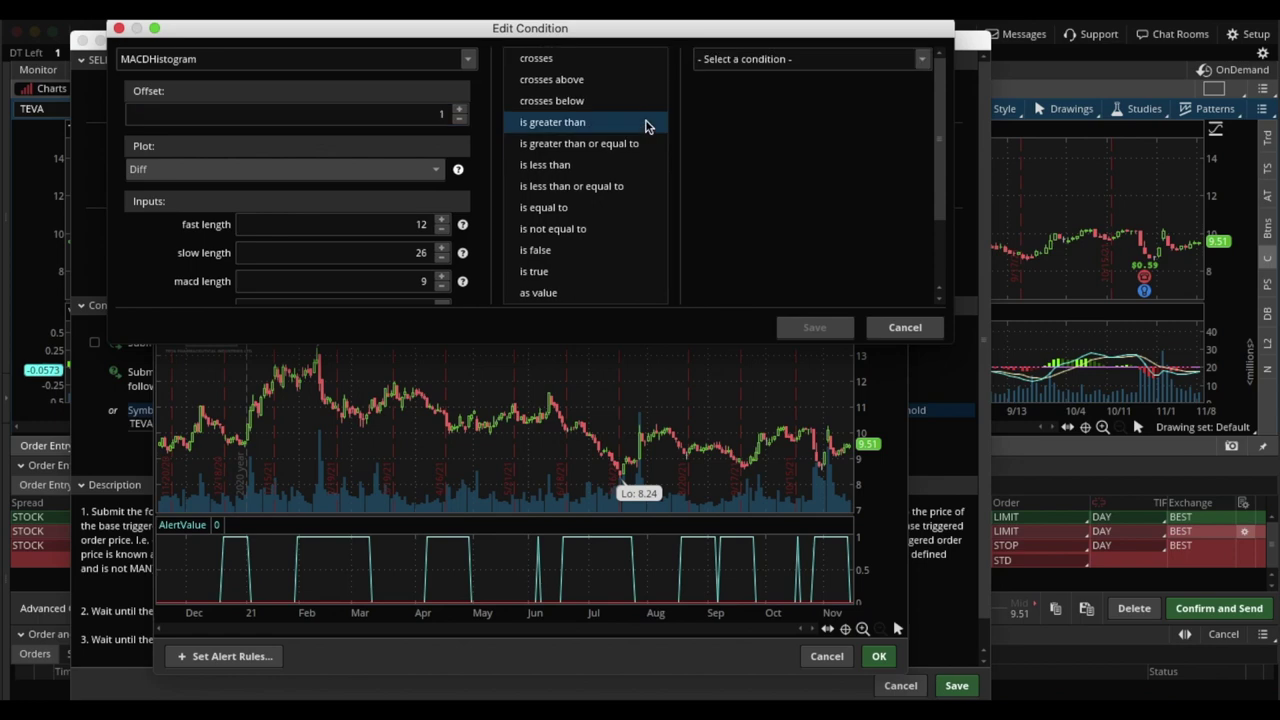
pyautogui.click(921, 61)
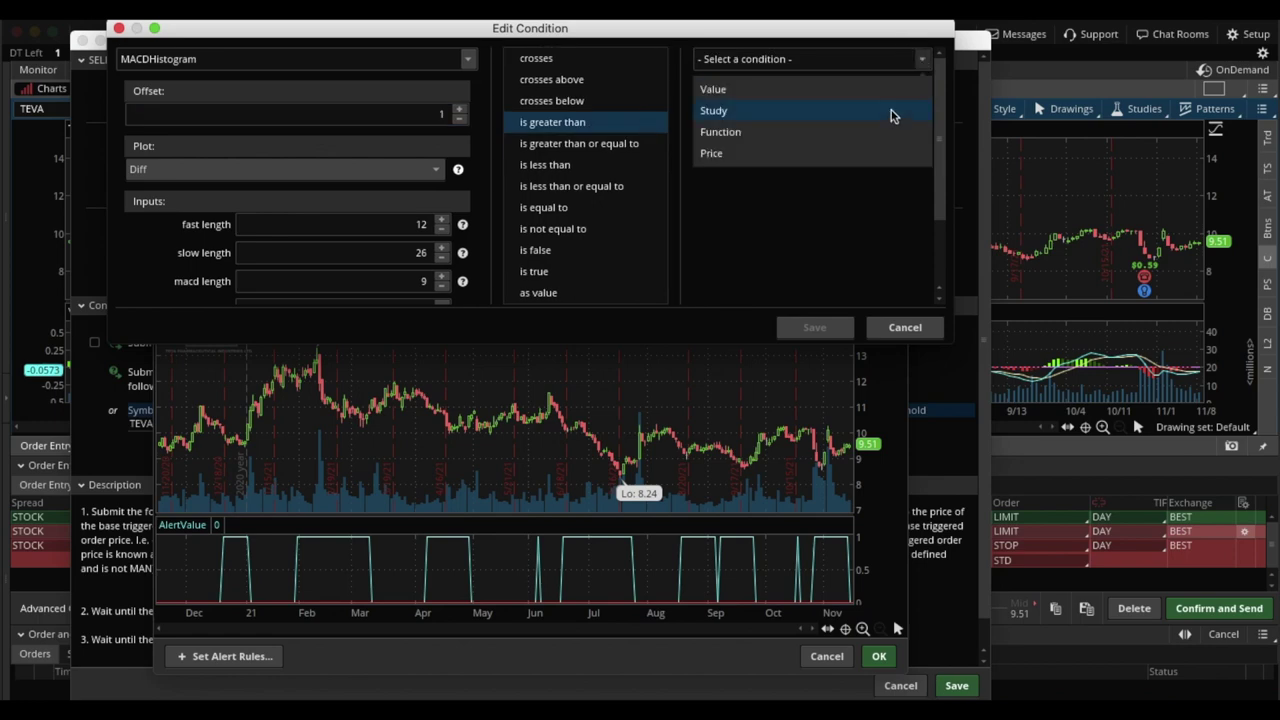
pyautogui.click(886, 89)
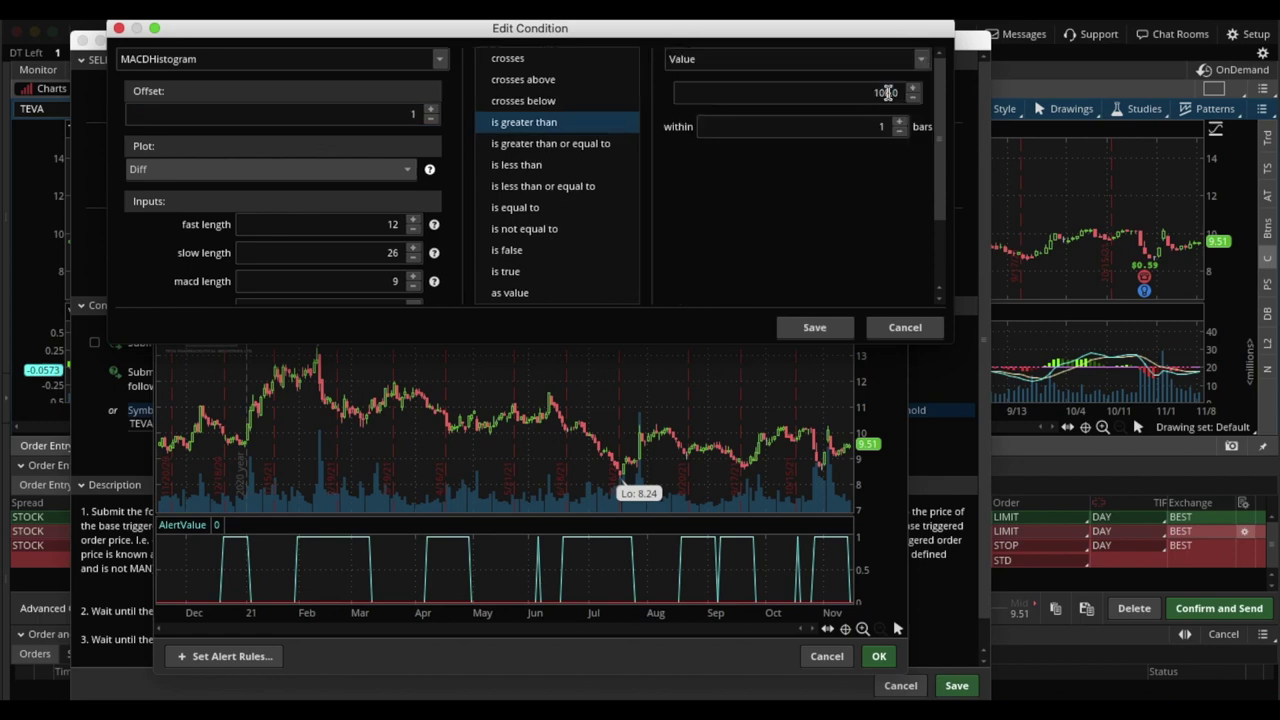
pyautogui.click(866, 95)
pyautogui.moveTo(866, 95); pyautogui.dragTo(950, 108)
pyautogui.write('0')
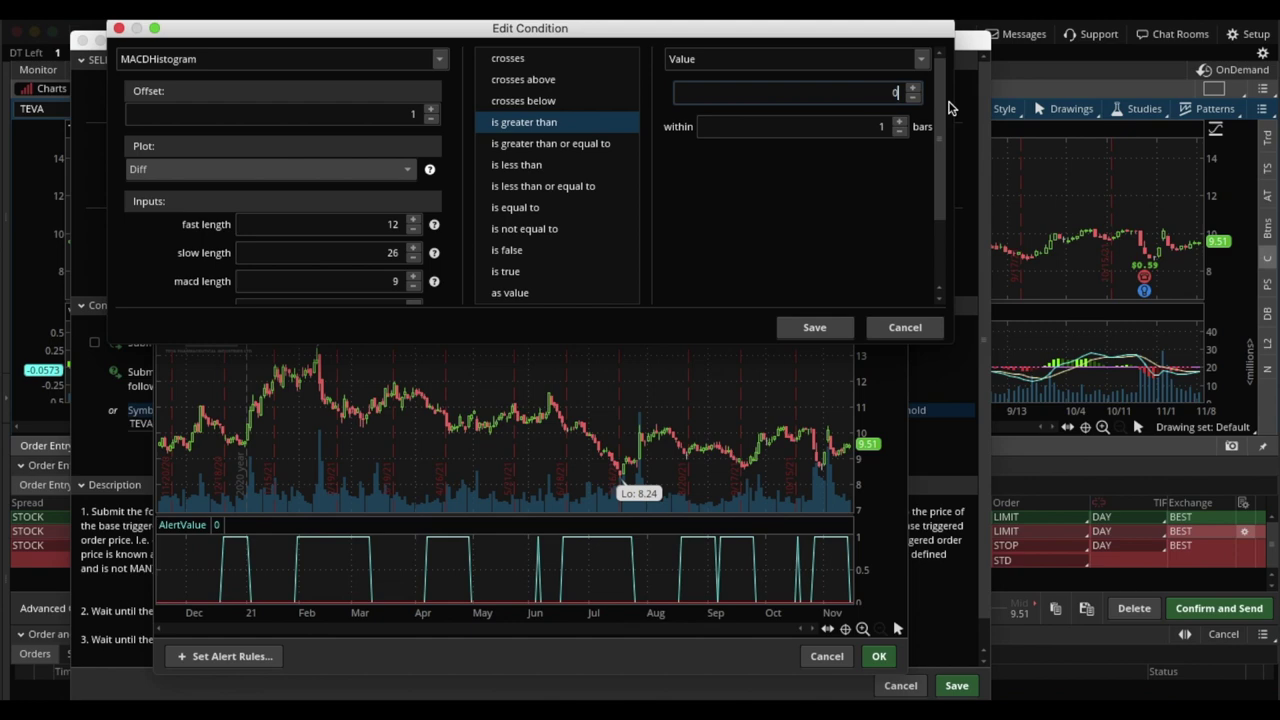
pyautogui.click(815, 329)
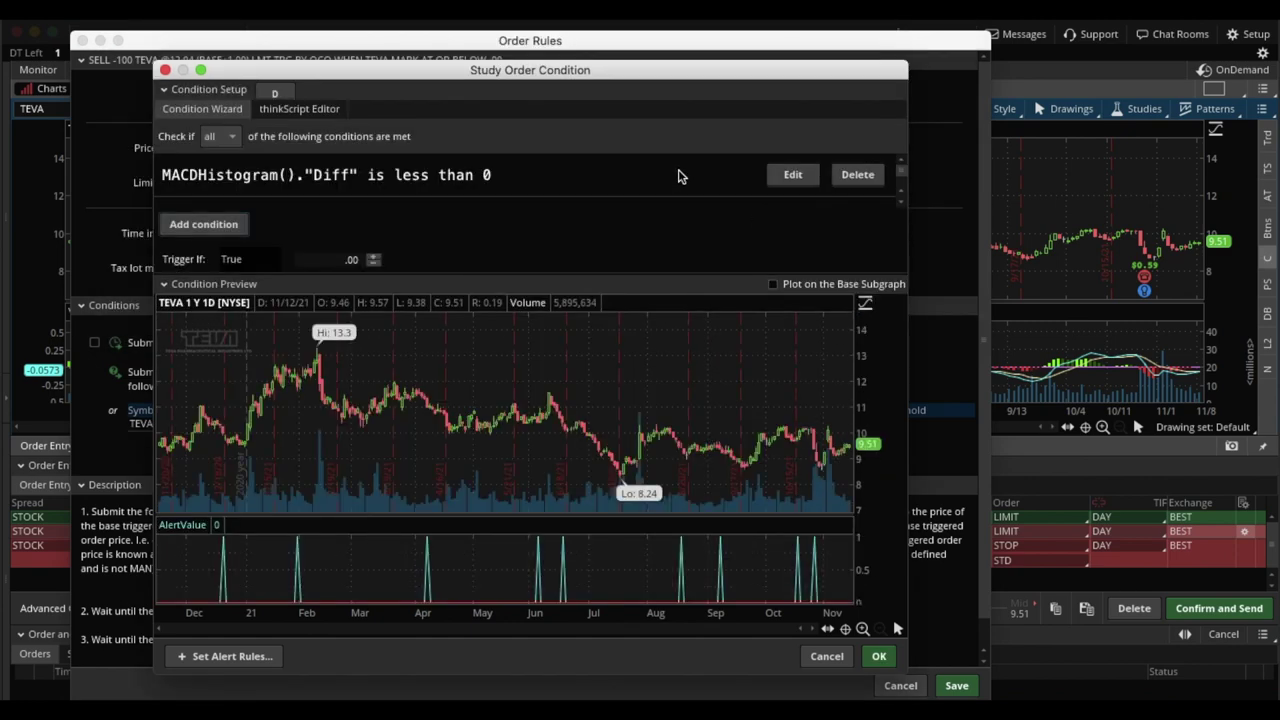
# Review and accept the two-part MACDHistogram condition, then save the rules for the limit sell order
pyautogui.scroll(-2, 667, 187)
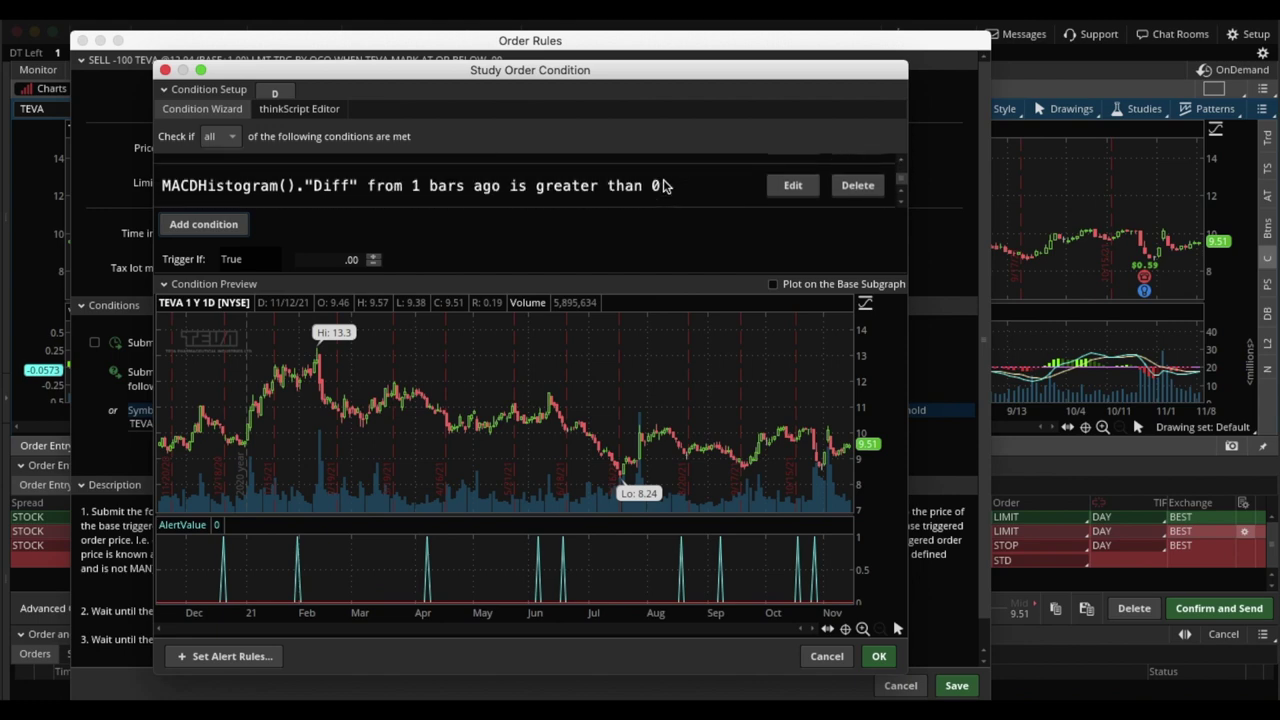
pyautogui.scroll(2, 667, 187)
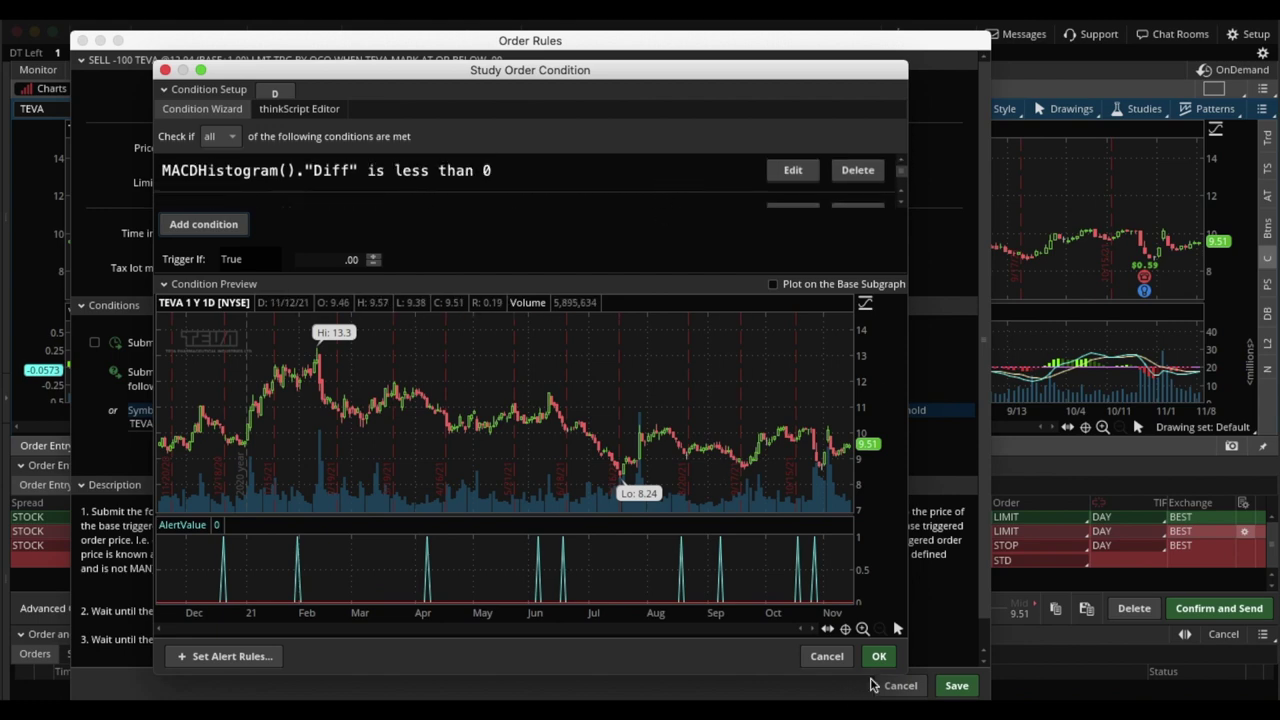
pyautogui.click(879, 656)
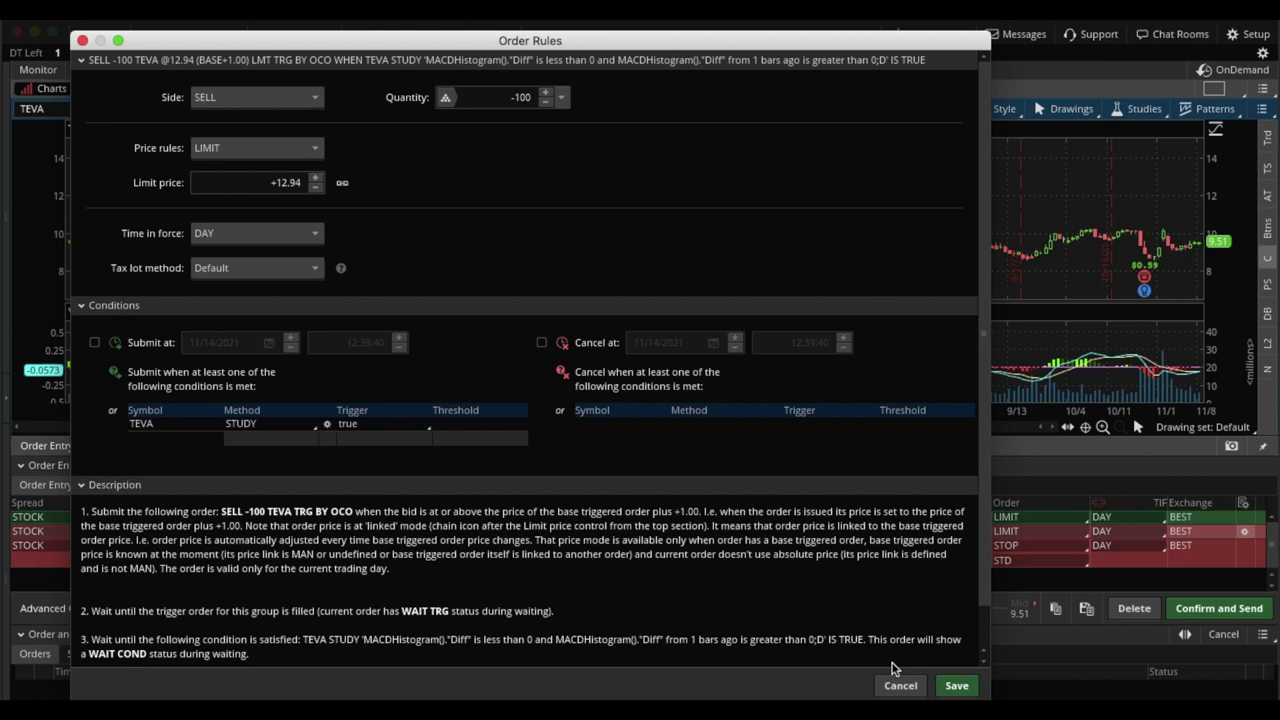
pyautogui.click(957, 686)
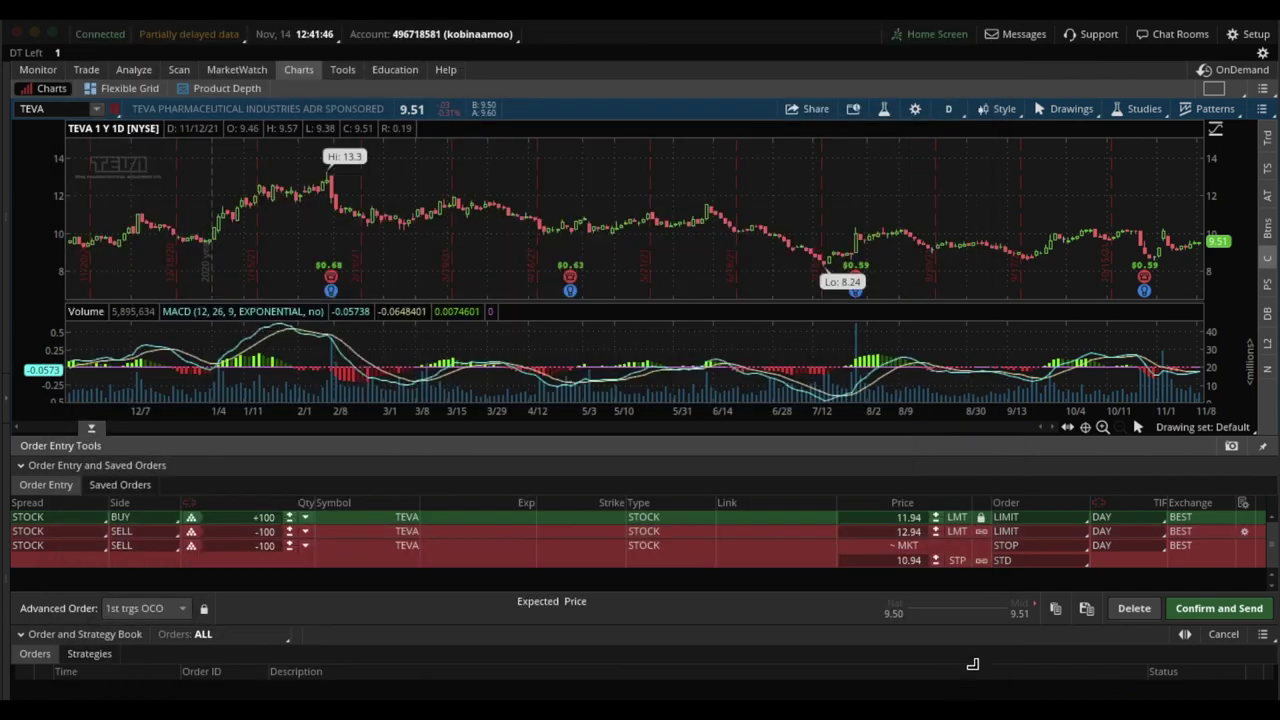
# Set the time in force of both TEVA sell orders, the limit and the stop, to GTC
pyautogui.click(1121, 540)
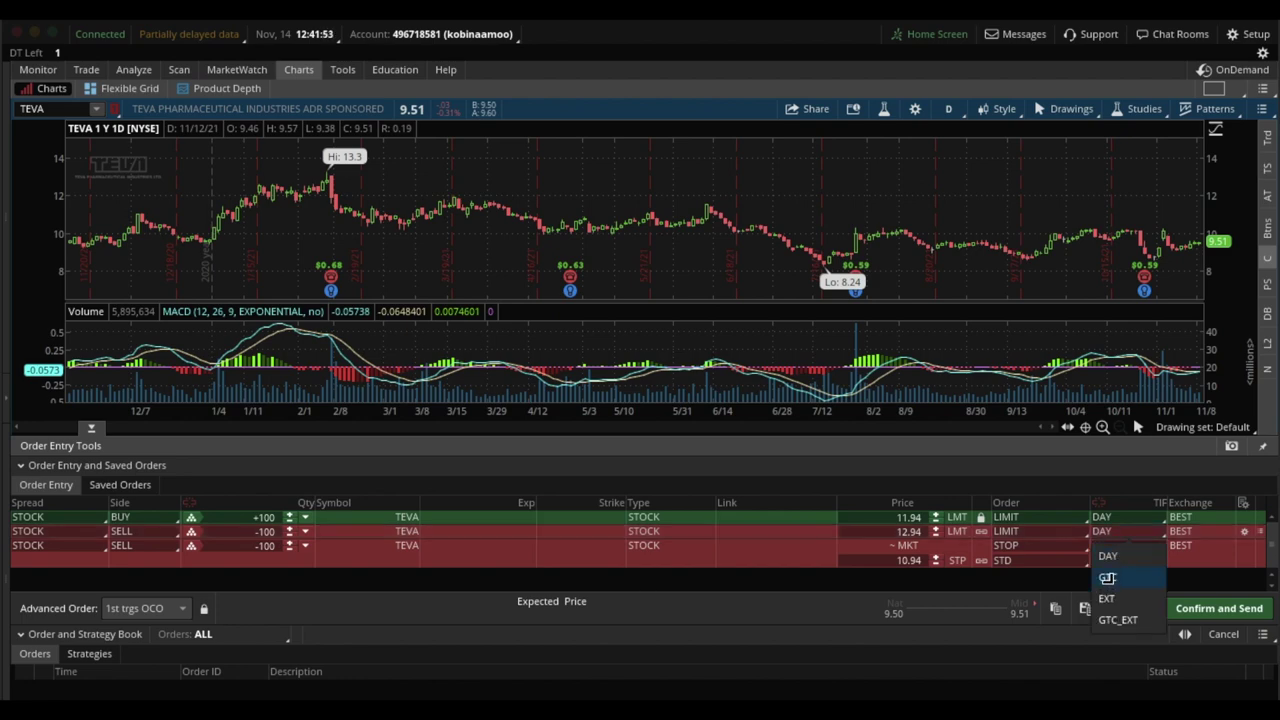
pyautogui.click(1107, 578)
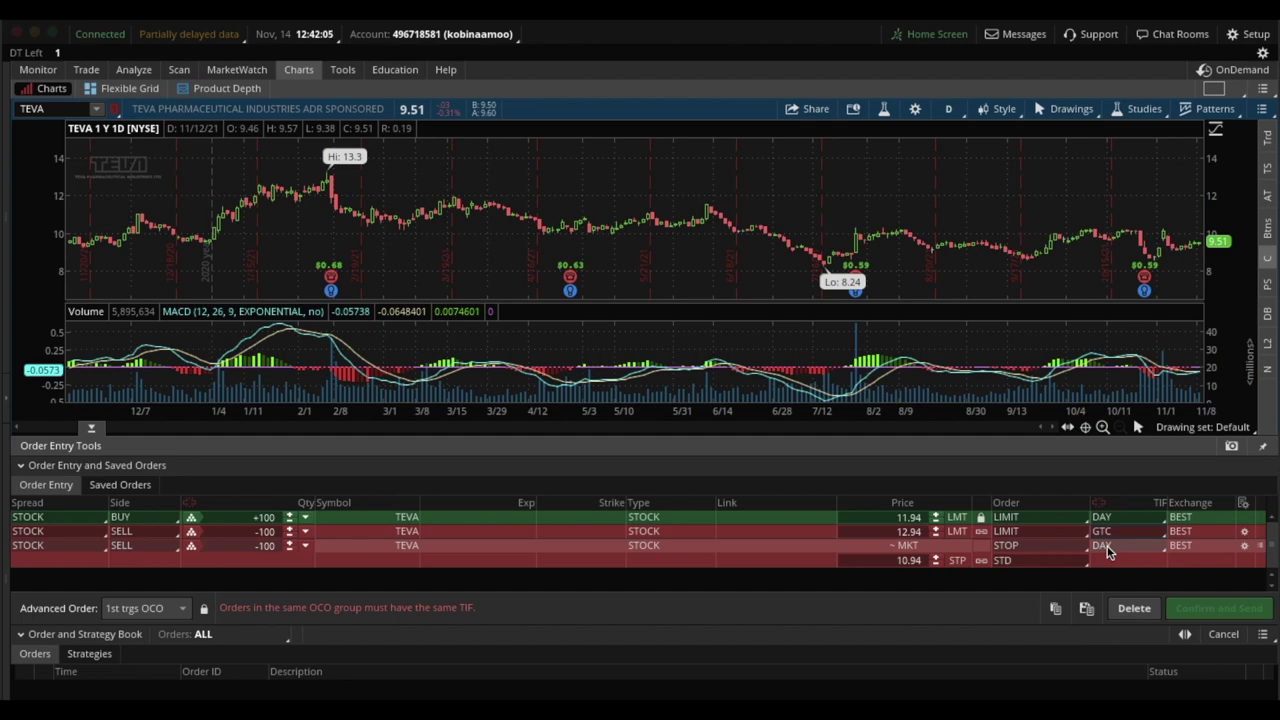
pyautogui.click(1108, 552)
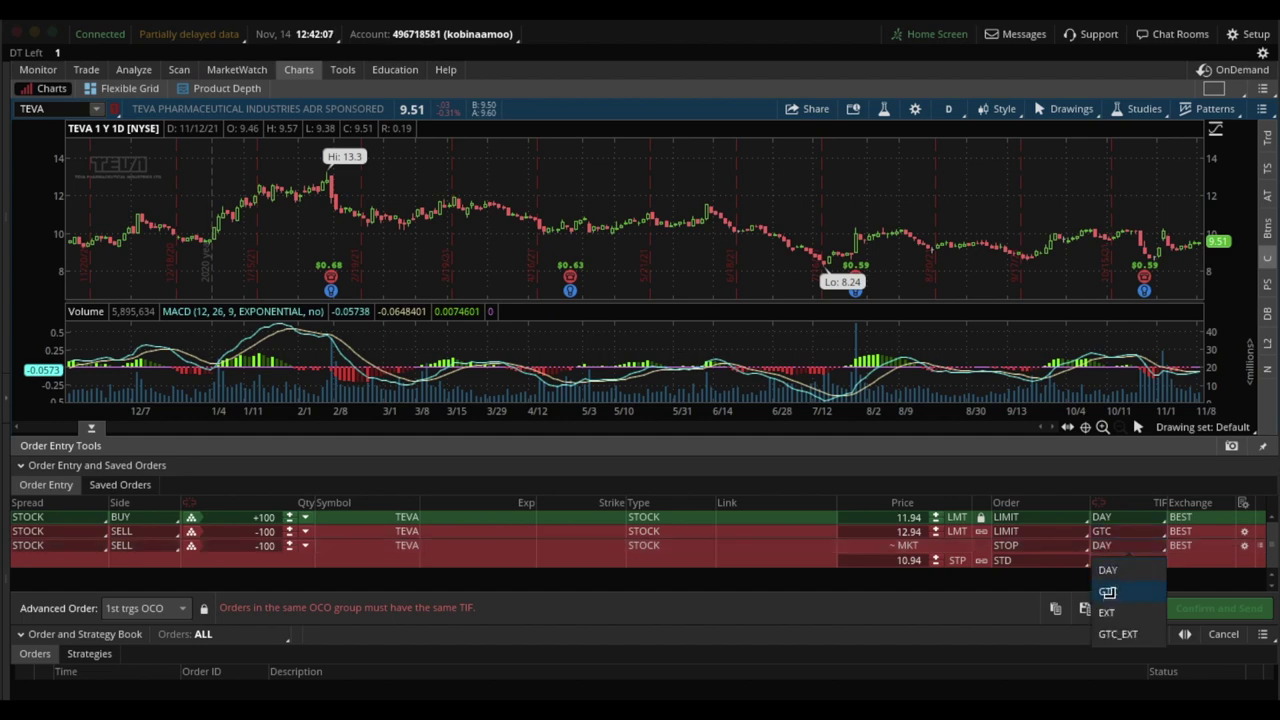
pyautogui.click(1108, 592)
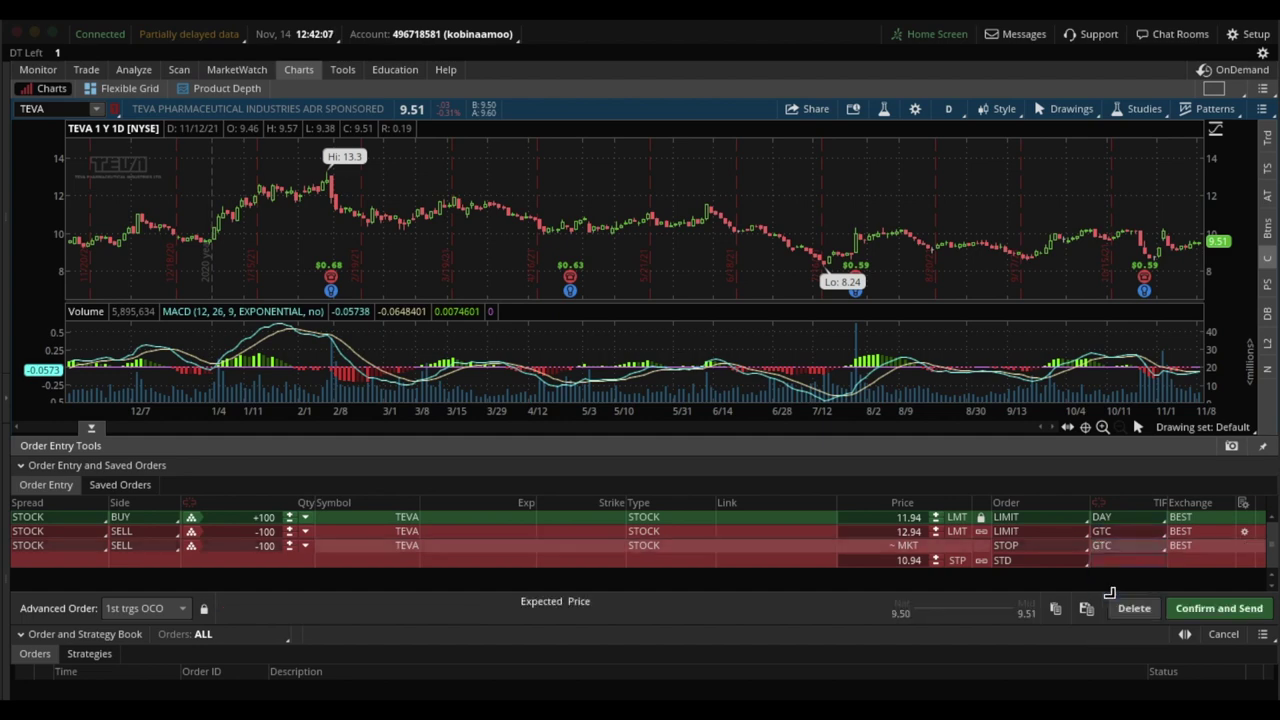
# Link the stop order's price to the trigger order price and set its offset to -10.00%
pyautogui.click(981, 562)
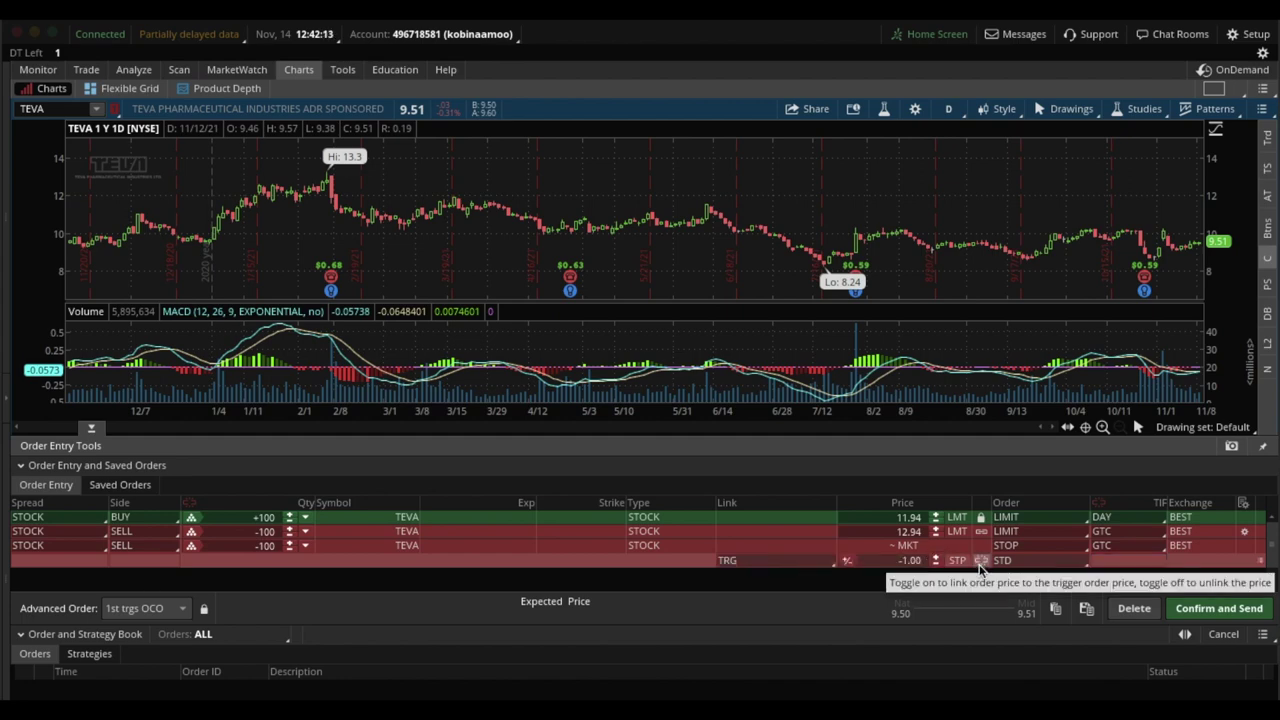
pyautogui.click(849, 565)
pyautogui.click(849, 565)
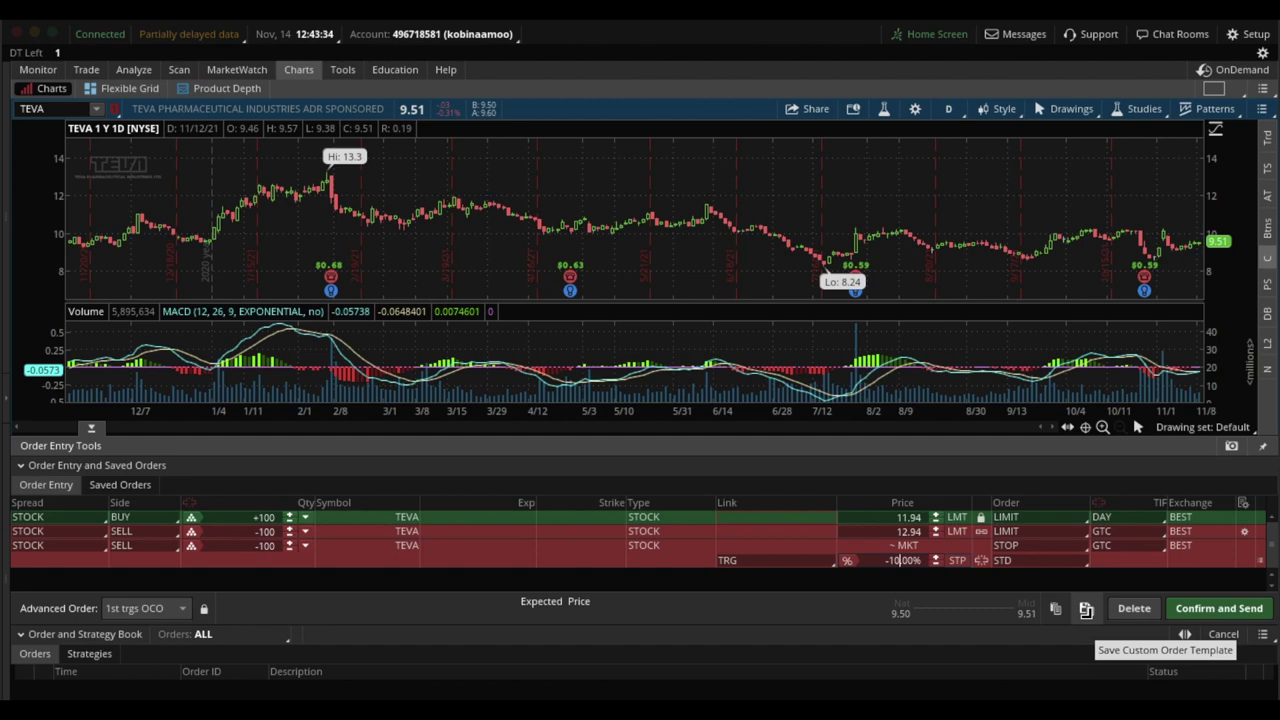
# Save the bracket order as a custom order template named "MACD Sell Order"
pyautogui.click(1085, 609)
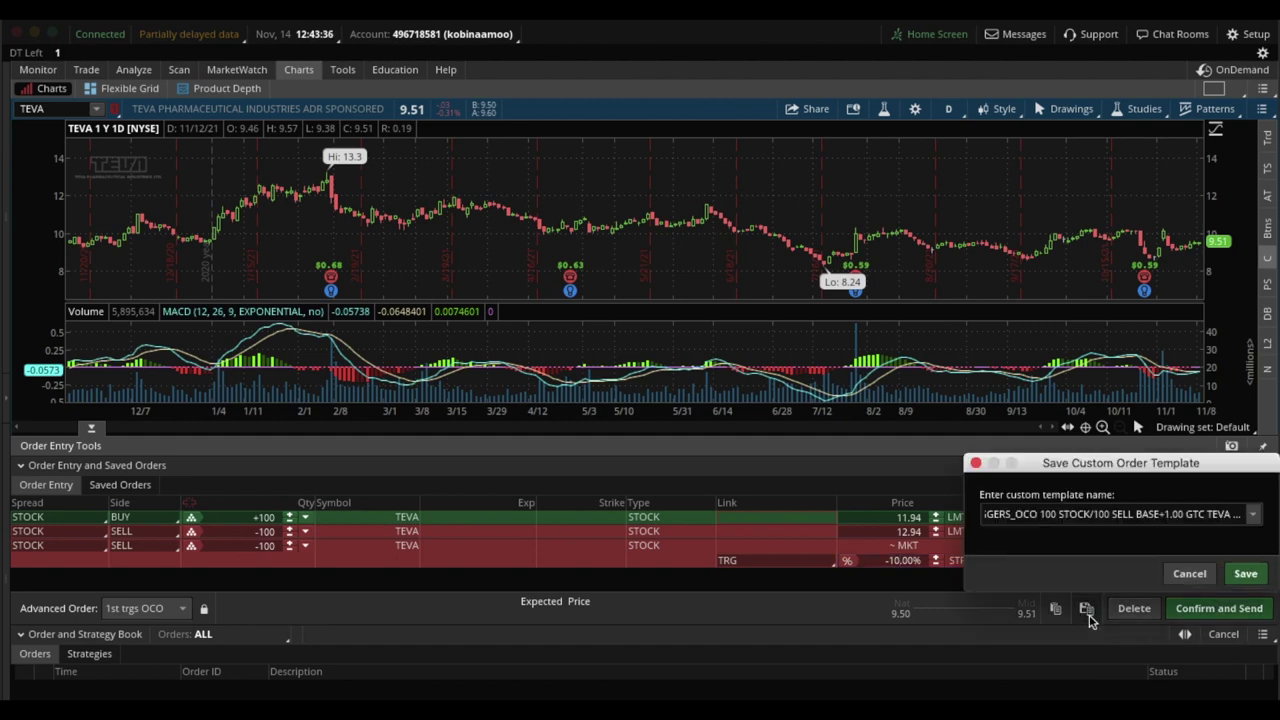
pyautogui.tripleClick(1210, 517)
pyautogui.write('MACD Sell Order')
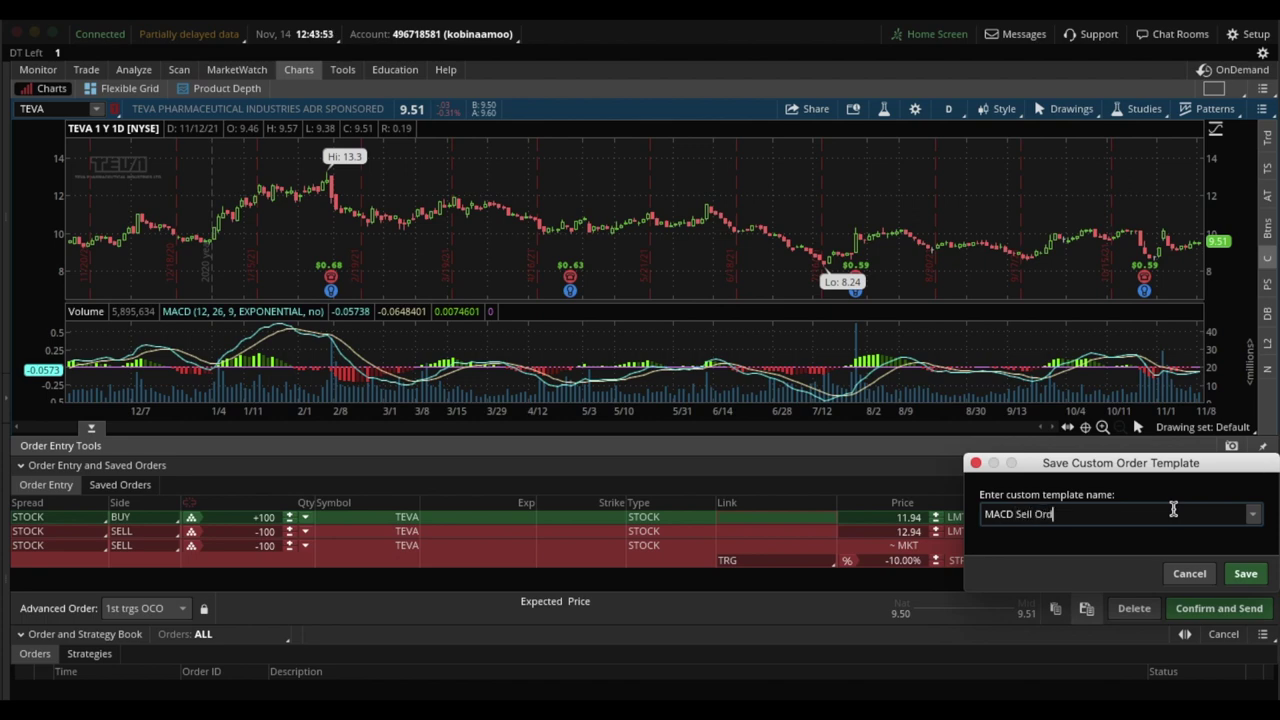
pyautogui.click(1245, 574)
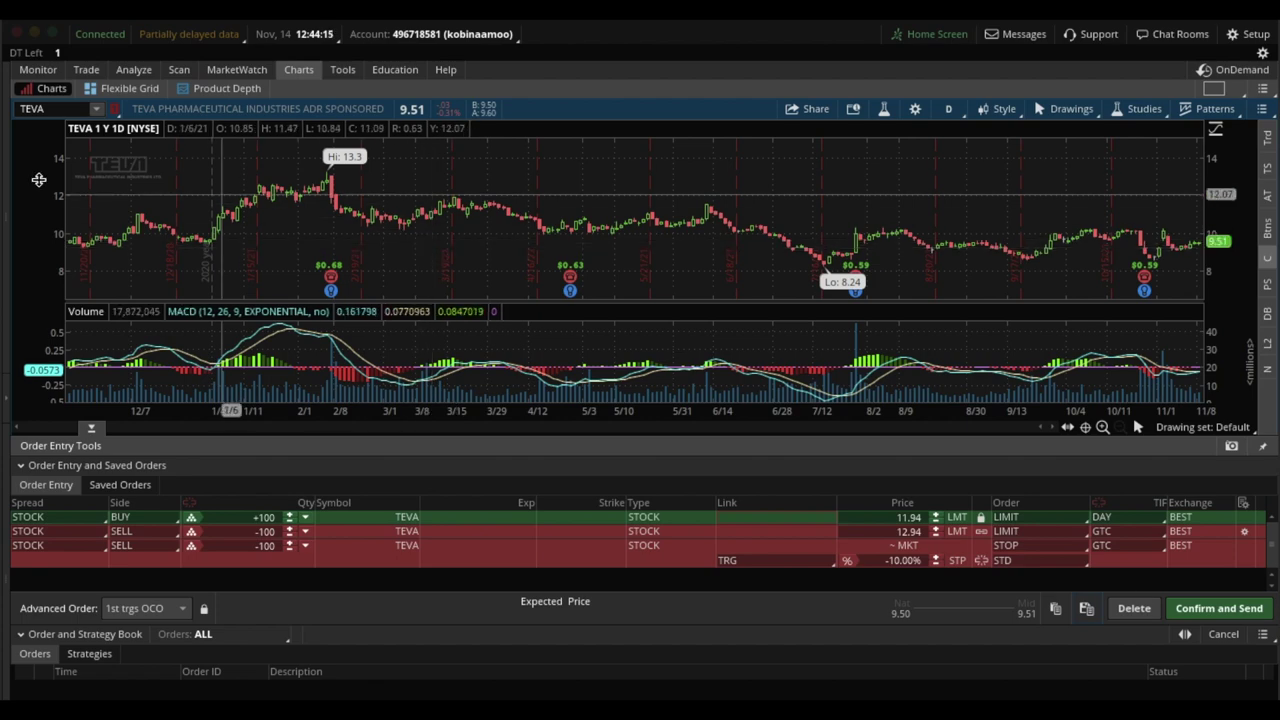
# Look through the MACD histogram scan results for another stock and load RIO in the chart
pyautogui.click(178, 70)
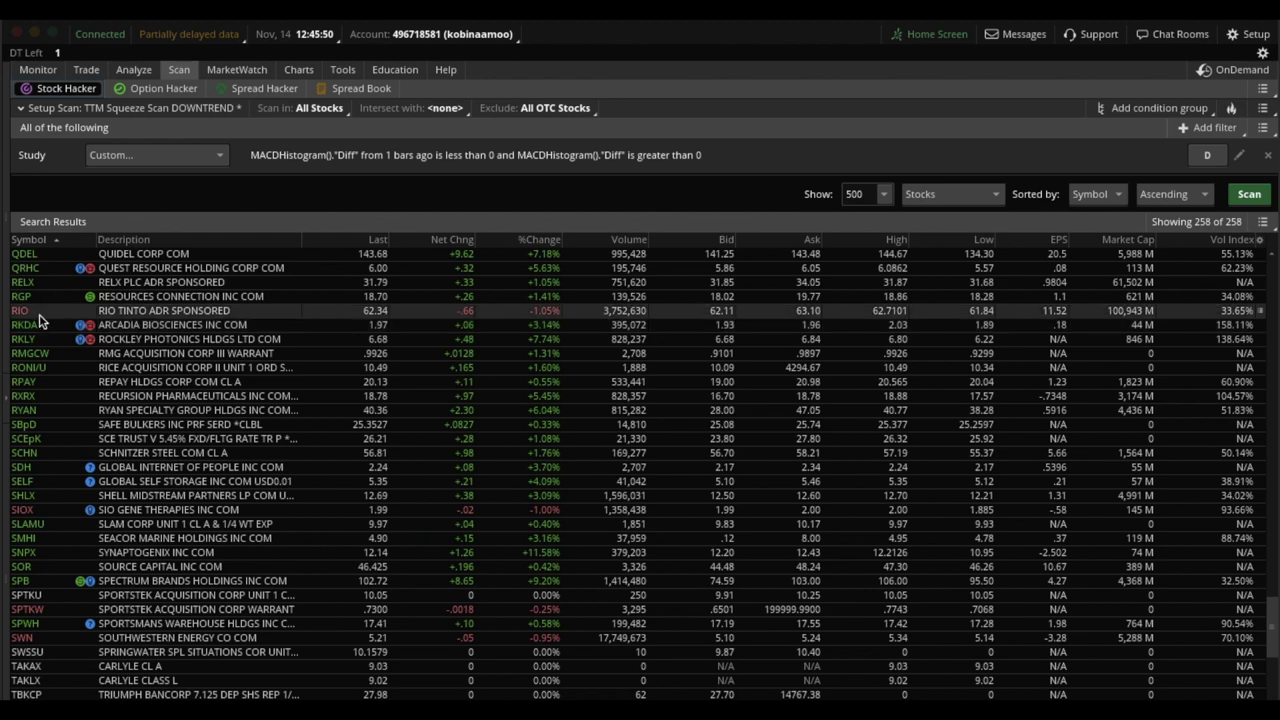
pyautogui.click(290, 69)
pyautogui.click(52, 109)
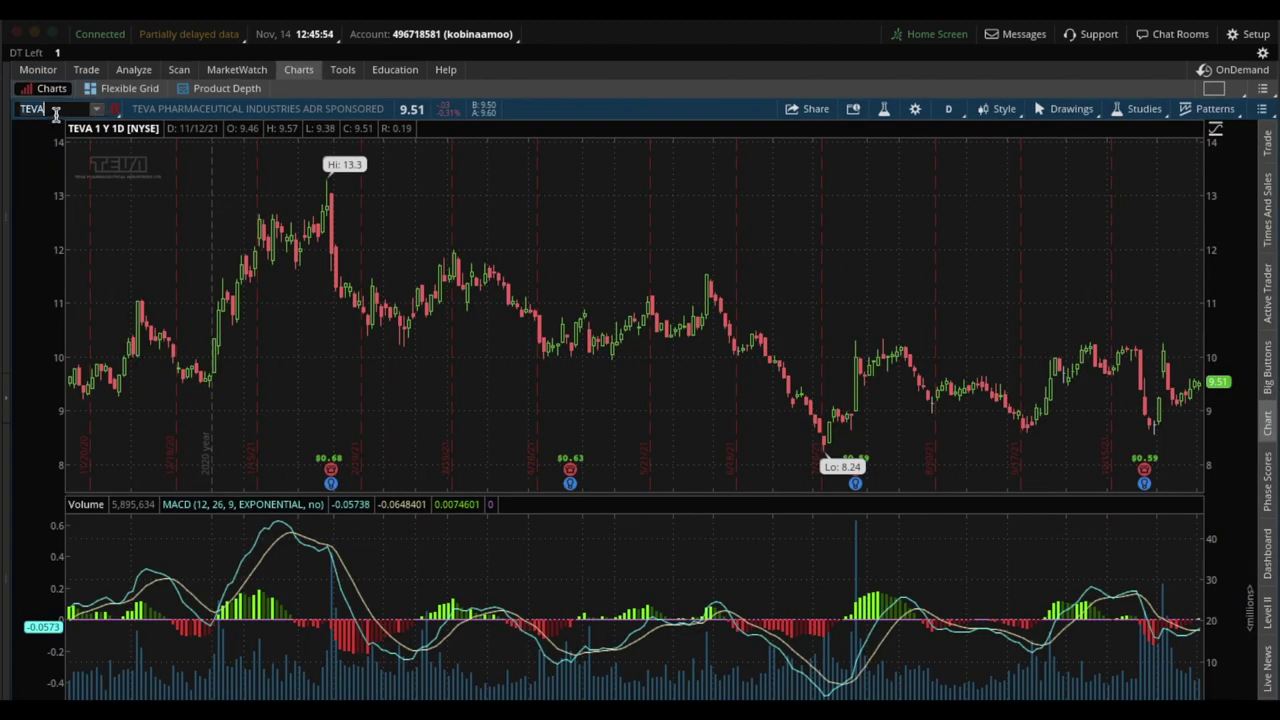
pyautogui.write('RIO')
pyautogui.press('Return')
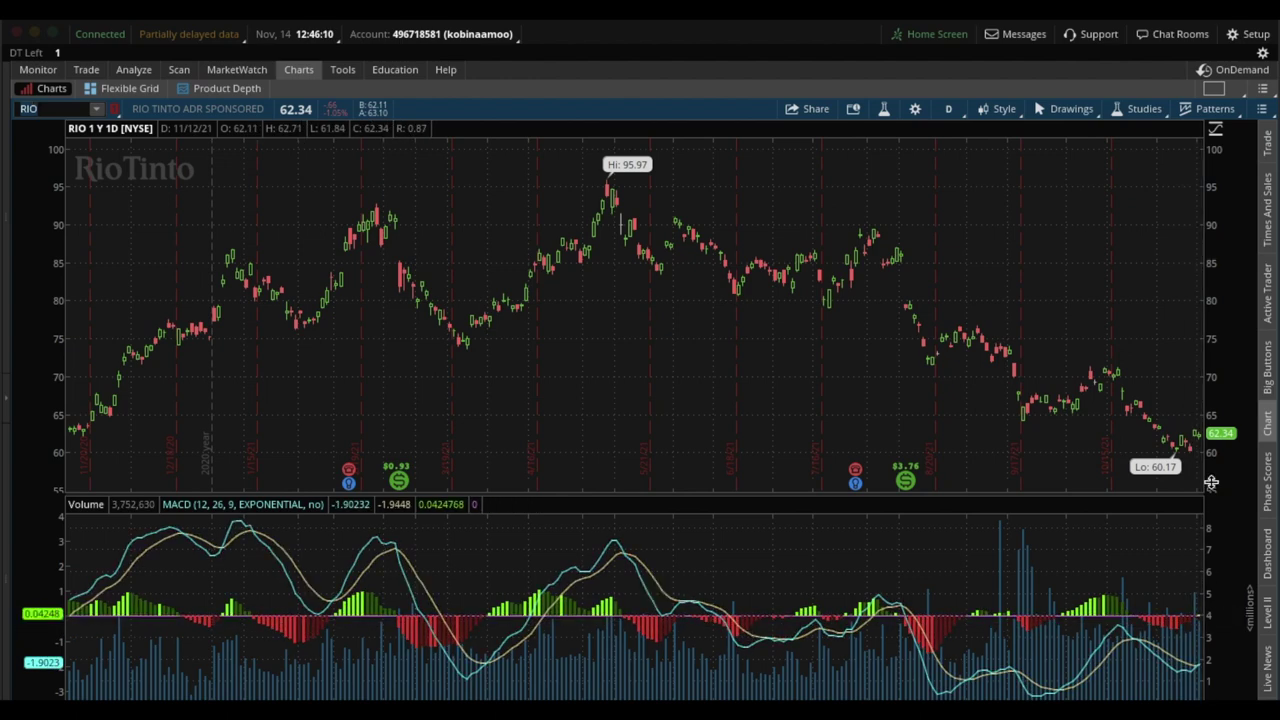
# Create a custom buy order for RIO from the chart using the "MACD Sell Order" template
pyautogui.rightClick(1170, 403)
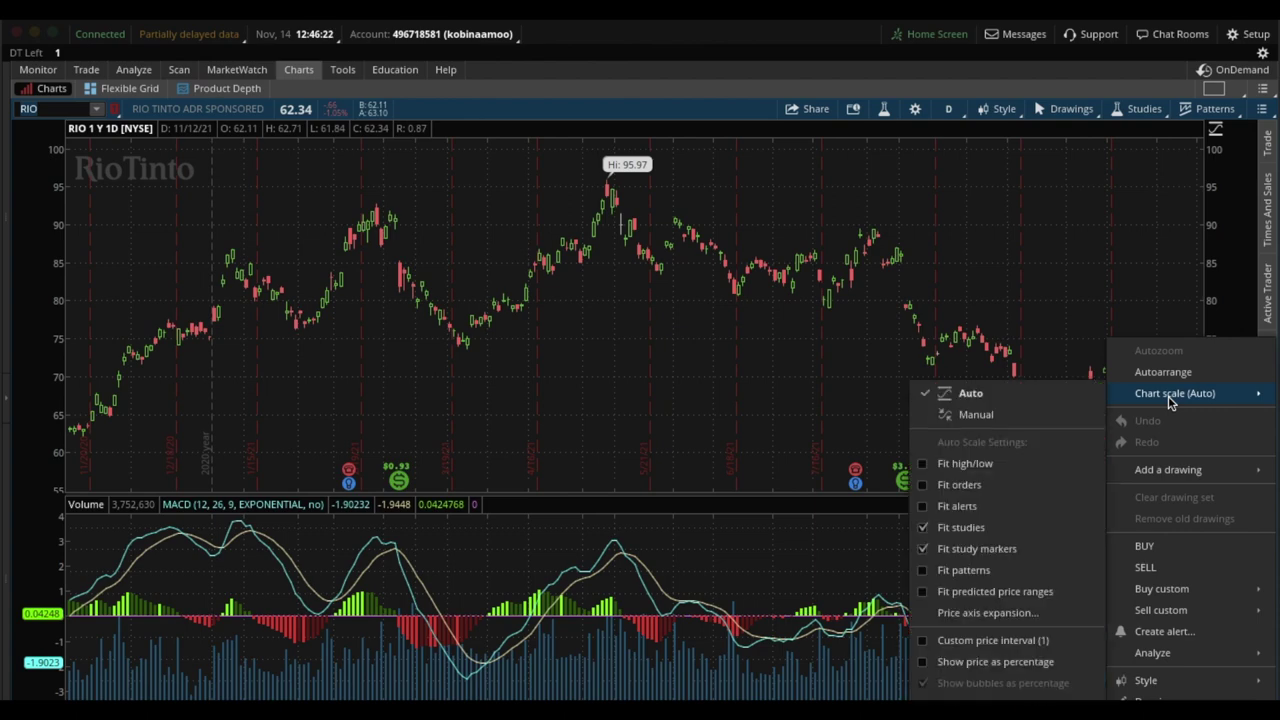
pyautogui.moveTo(1189, 590)
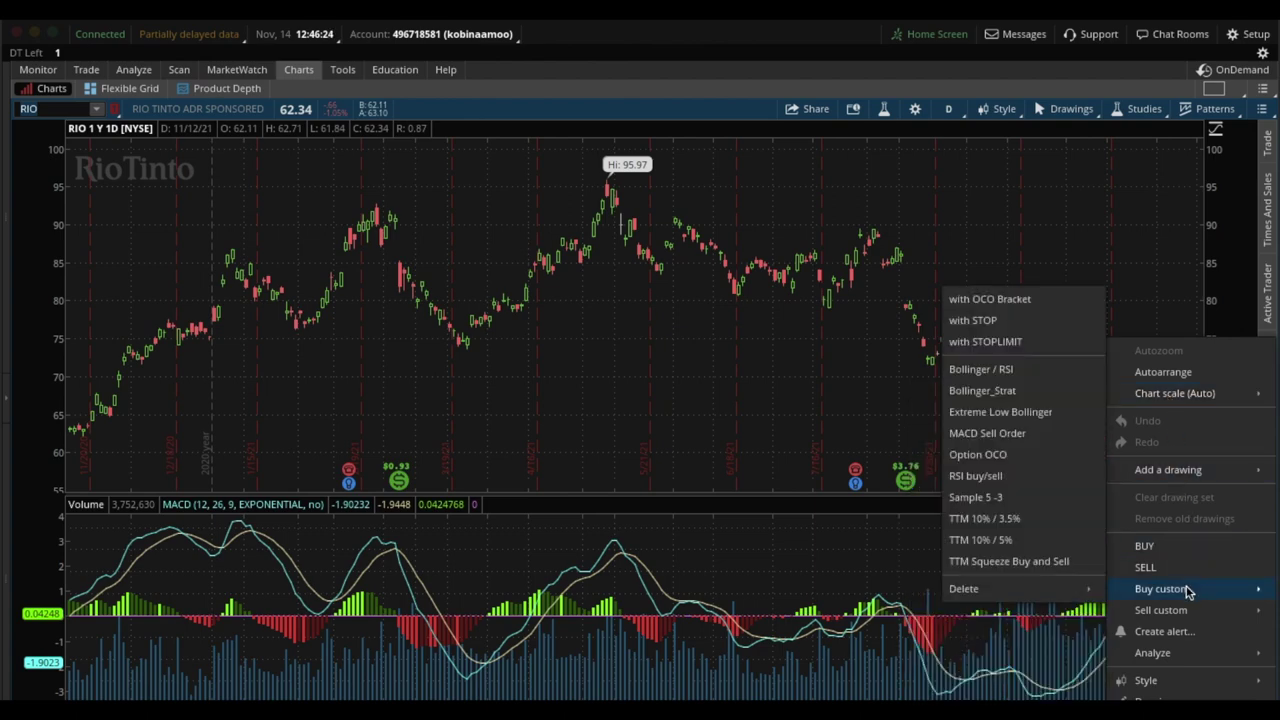
pyautogui.click(1022, 438)
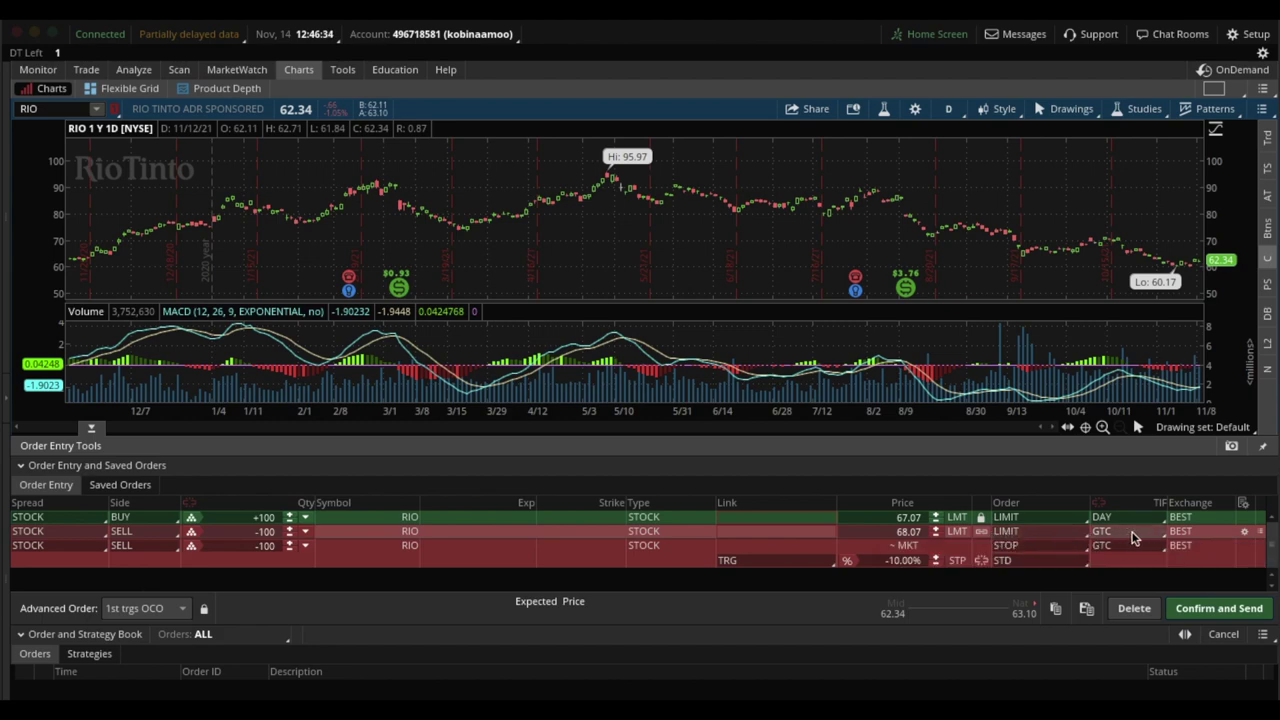
# In the limit sell order's rules, change the study condition's symbol to RIO and save the rules
pyautogui.click(1245, 538)
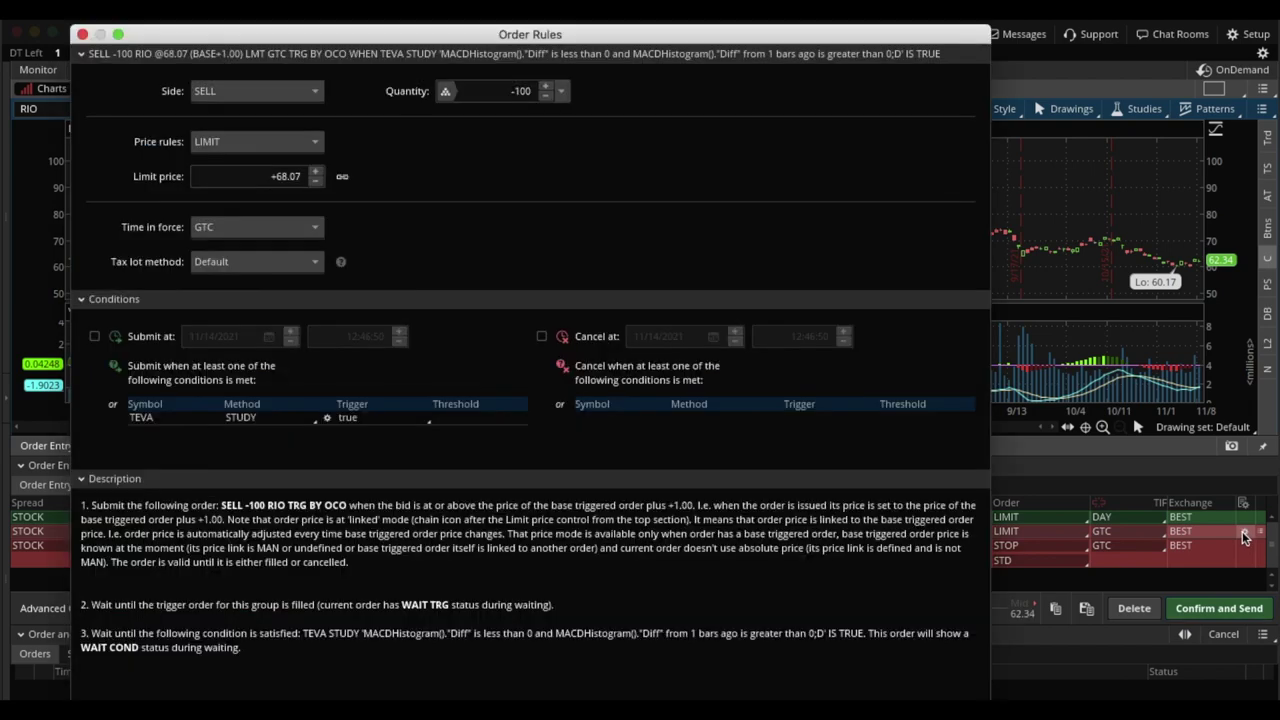
pyautogui.click(166, 420)
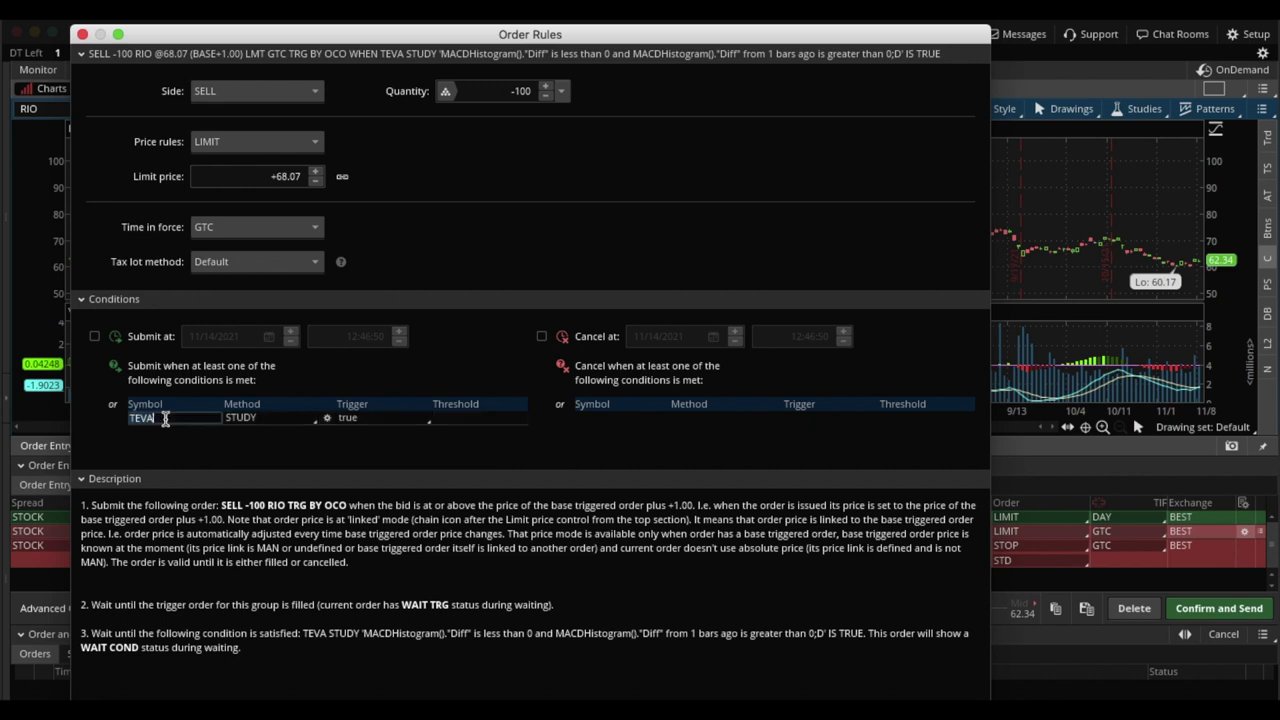
pyautogui.write('RIO')
pyautogui.press('Return')
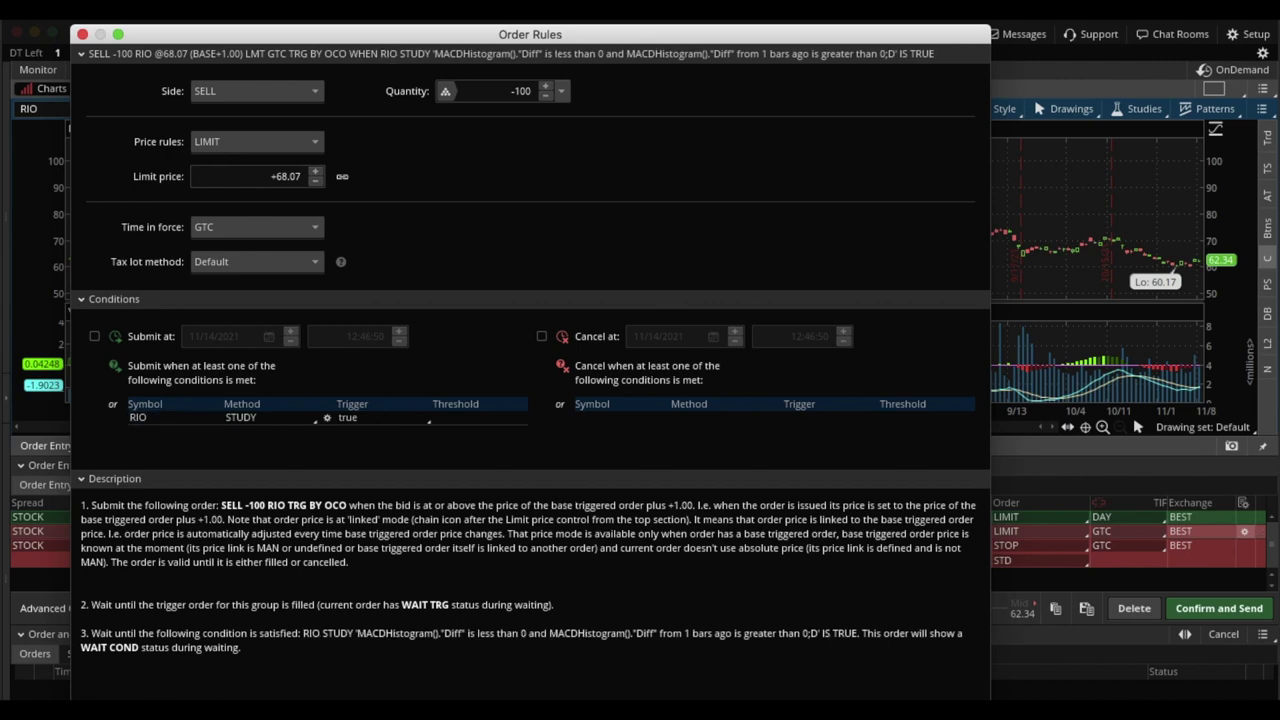
pyautogui.press('Return')
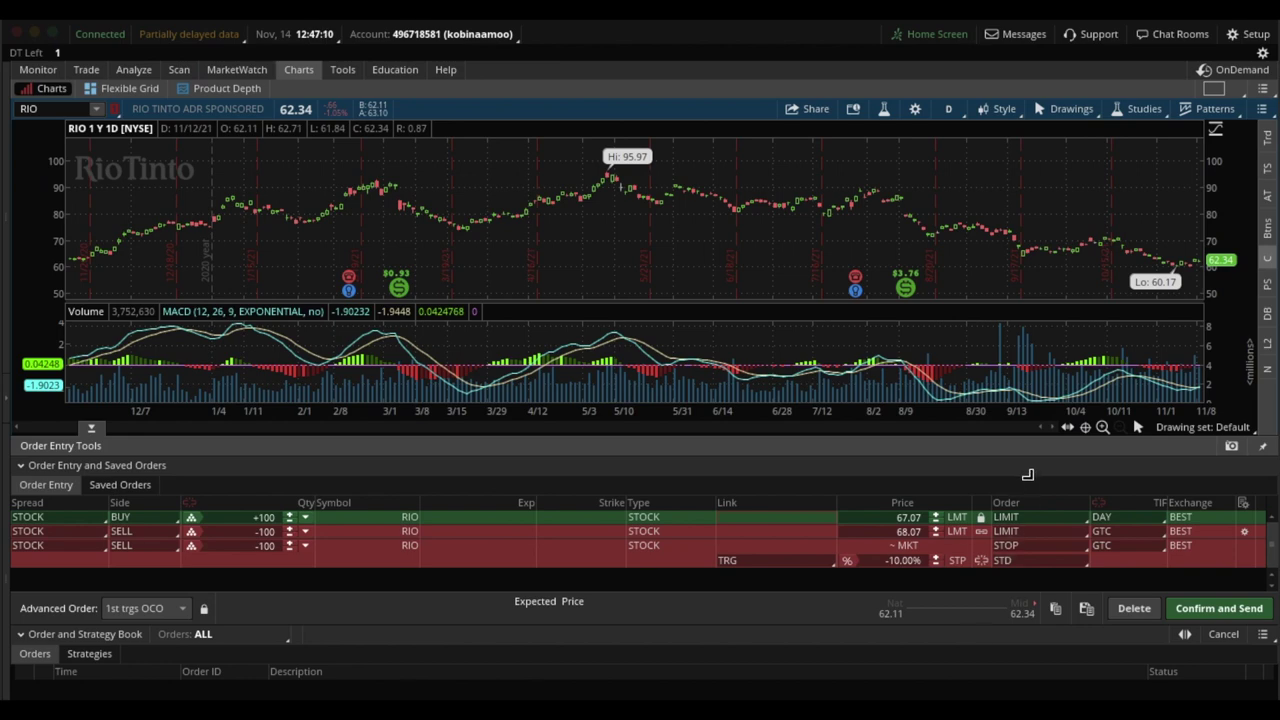